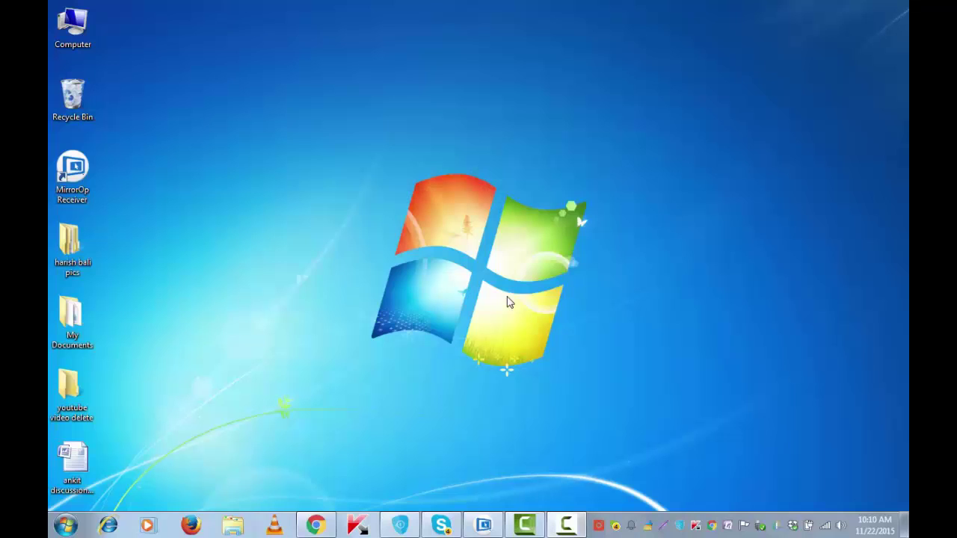
Step: Copy the WhatsApp folder from the internal storage of the connected LG Spirit LTE phone
{"action": "double_click", "coordinate": [73, 28]}
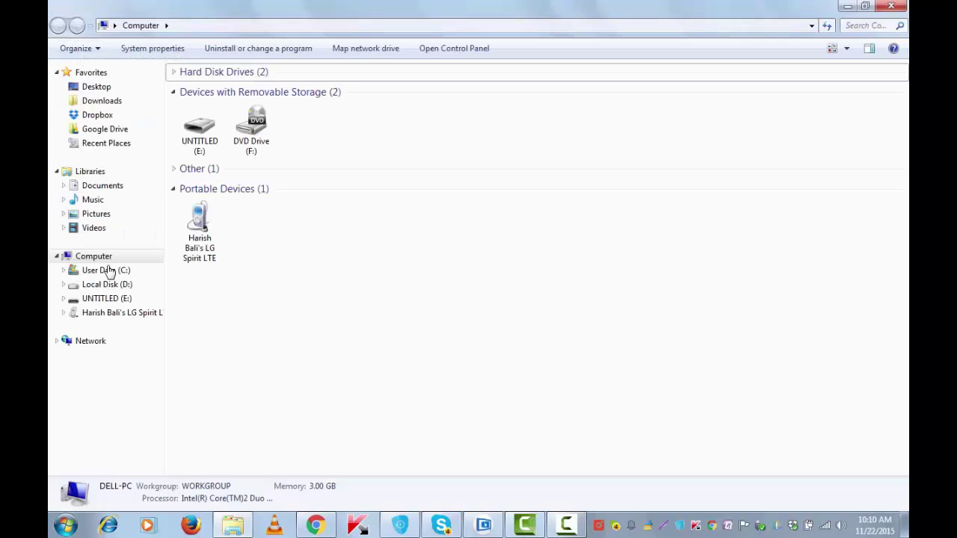
{"action": "left_click", "coordinate": [124, 315]}
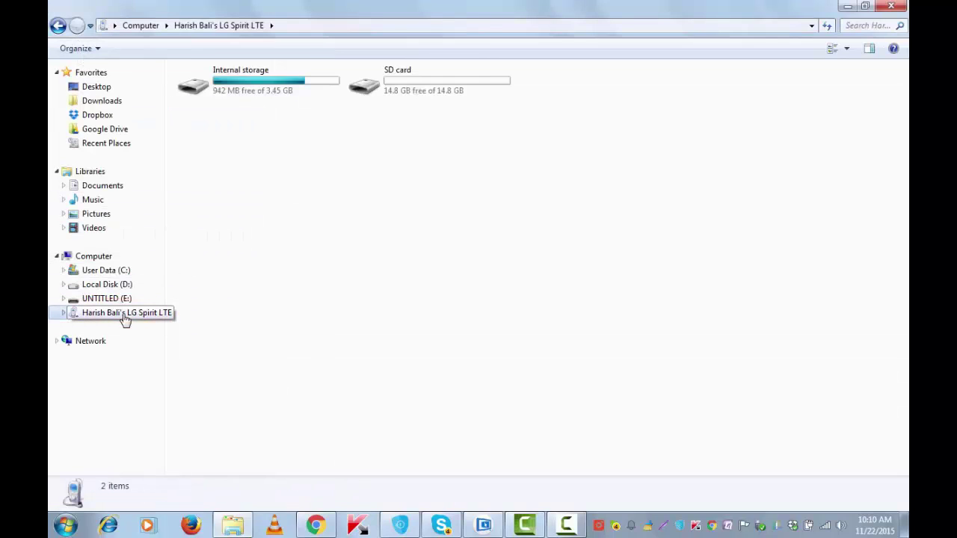
{"action": "double_click", "coordinate": [268, 82]}
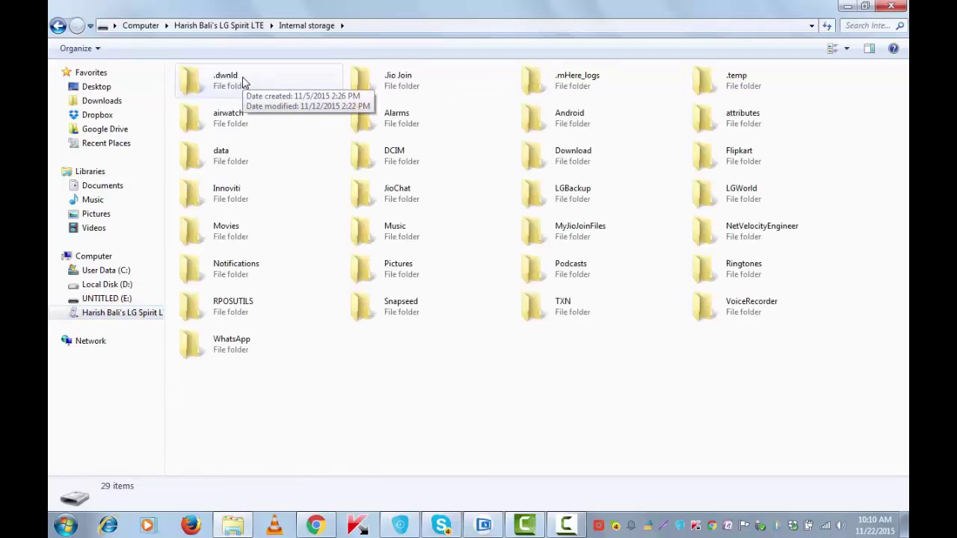
{"action": "left_click", "coordinate": [240, 356]}
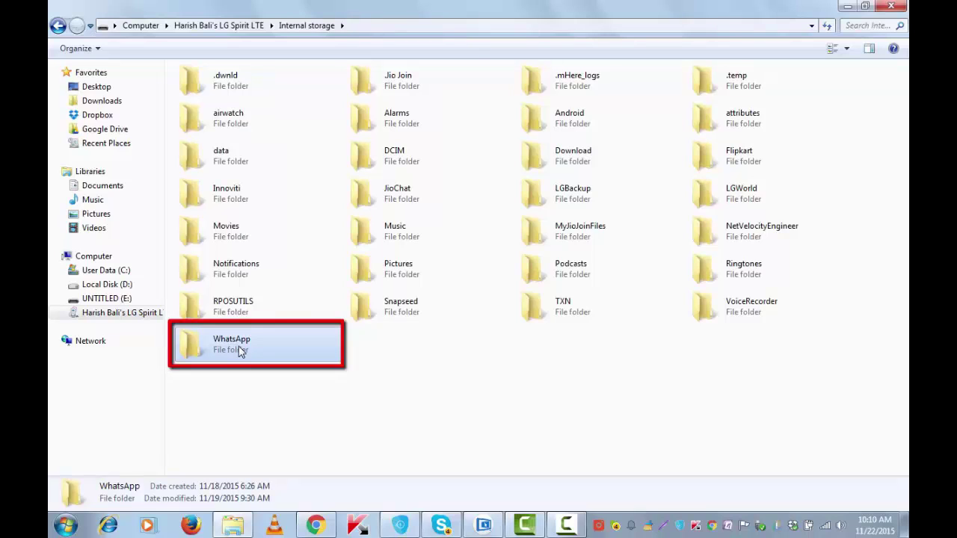
{"action": "right_click", "coordinate": [239, 350]}
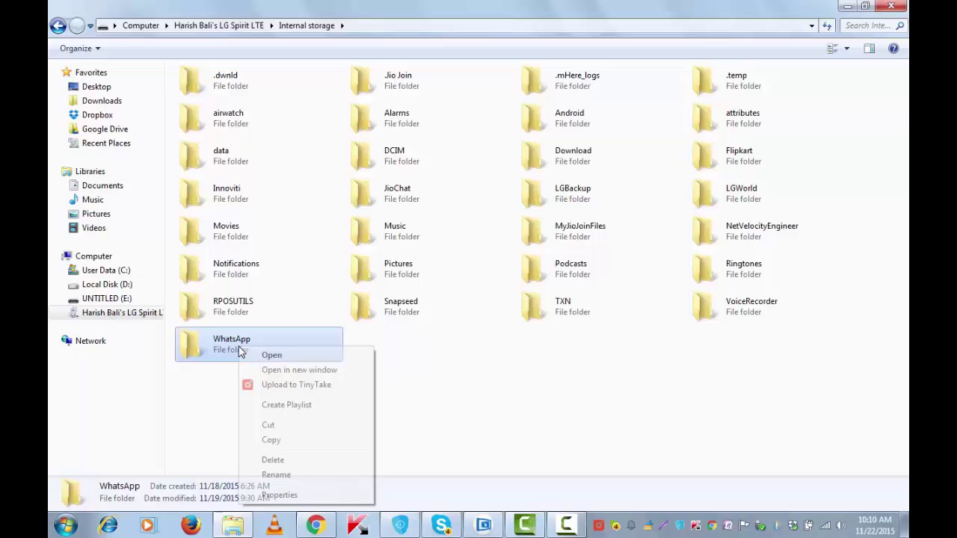
{"action": "left_click", "coordinate": [273, 440]}
Step: Paste the copied WhatsApp folder onto the computer's desktop
{"action": "left_click", "coordinate": [847, 7]}
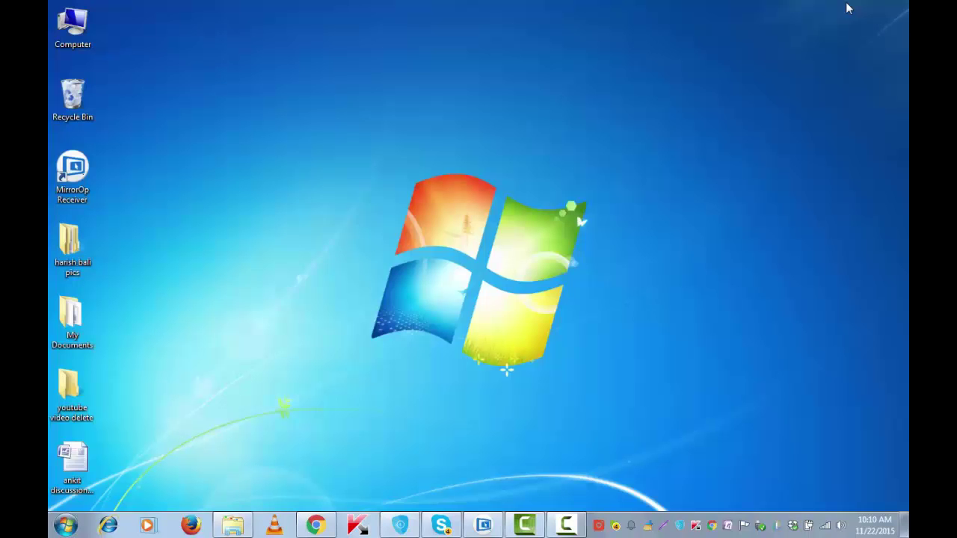
{"action": "right_click", "coordinate": [209, 128]}
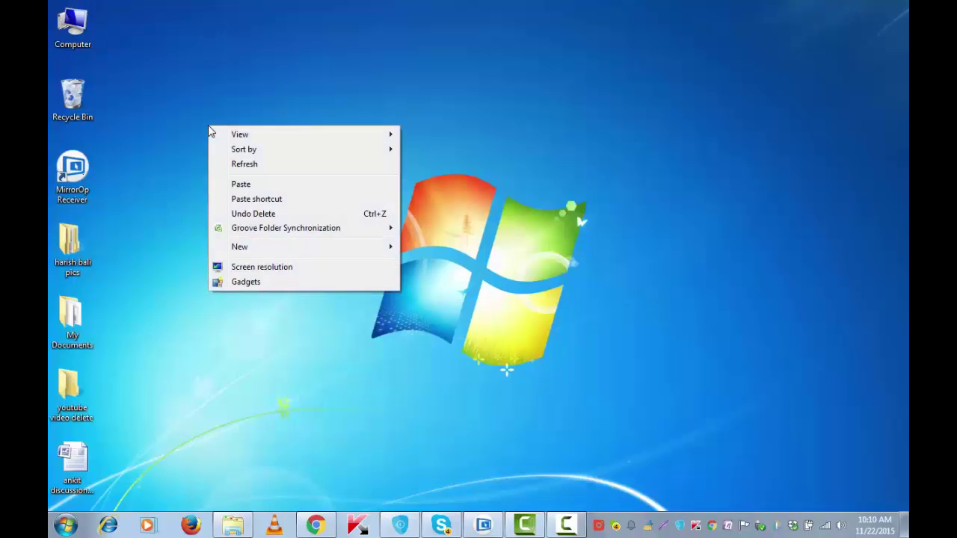
{"action": "left_click", "coordinate": [238, 184]}
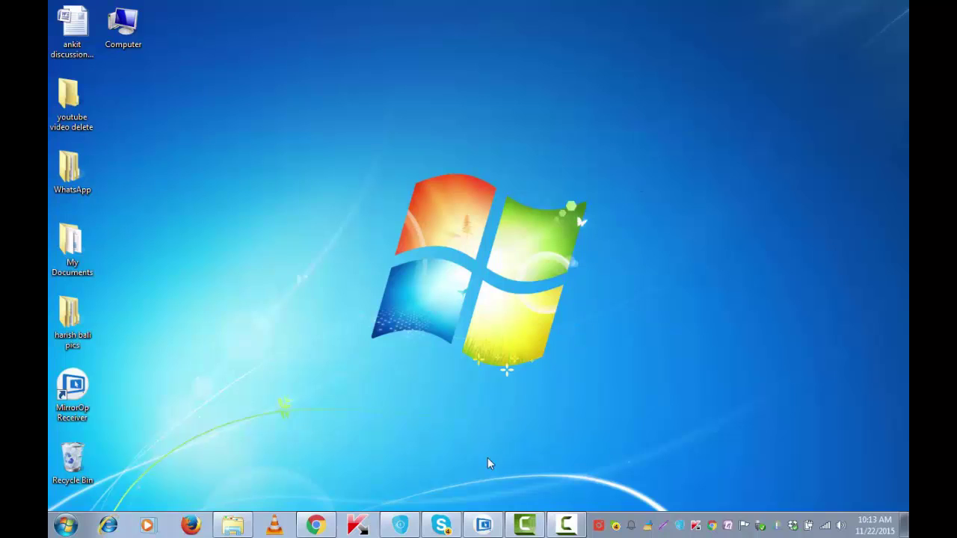
Step: Switch to MirrorOp Receiver to view the phone's screen and check the WhatsApp folder on the desktop
{"action": "left_click", "coordinate": [484, 525]}
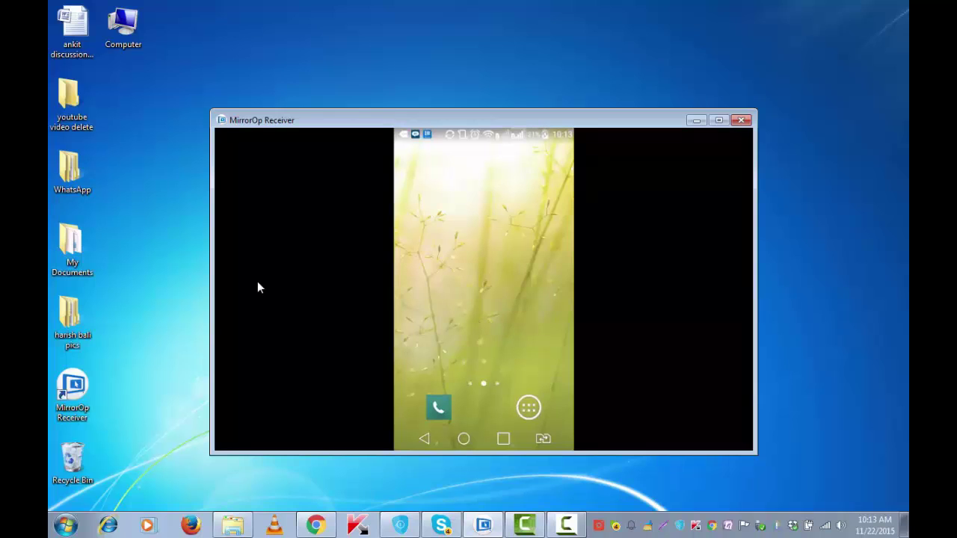
{"action": "left_click", "coordinate": [75, 192]}
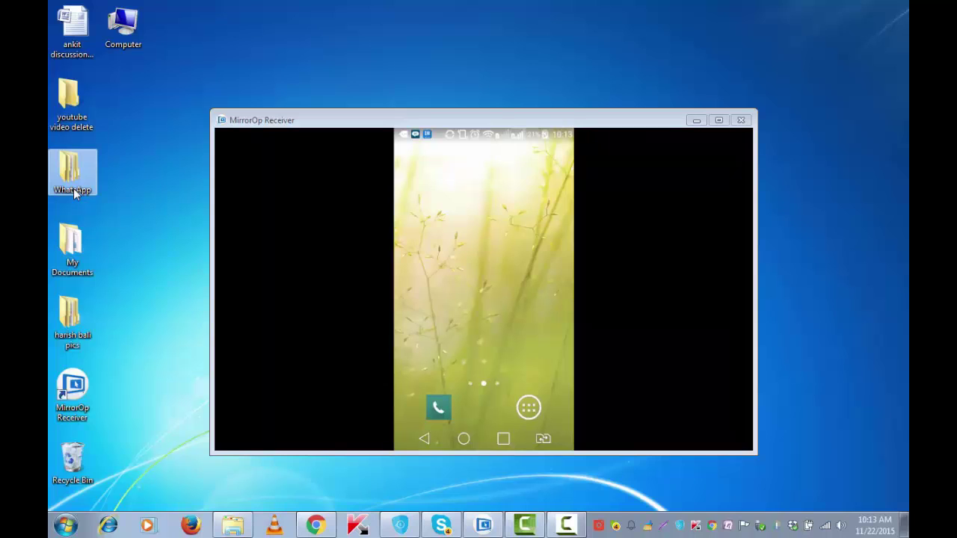
{"action": "left_click", "coordinate": [396, 86]}
Step: Browse through Computer to the internal storage of the connected LG Spirit LTE phone
{"action": "left_click", "coordinate": [133, 38]}
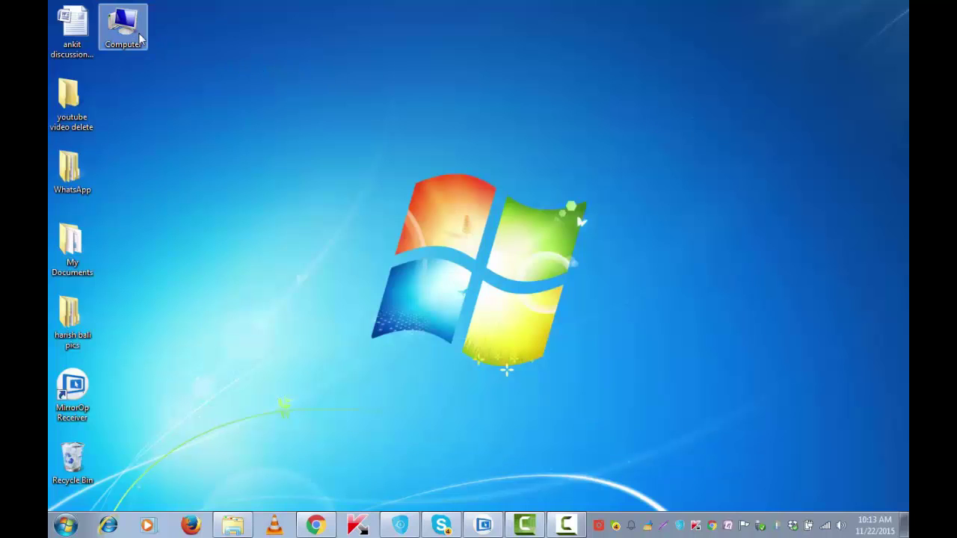
{"action": "double_click", "coordinate": [135, 38]}
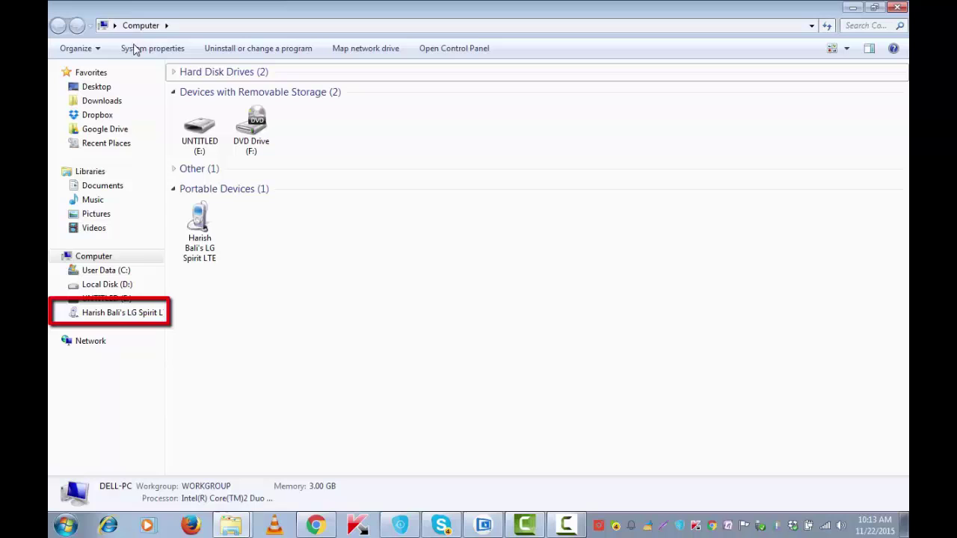
{"action": "left_click", "coordinate": [118, 314]}
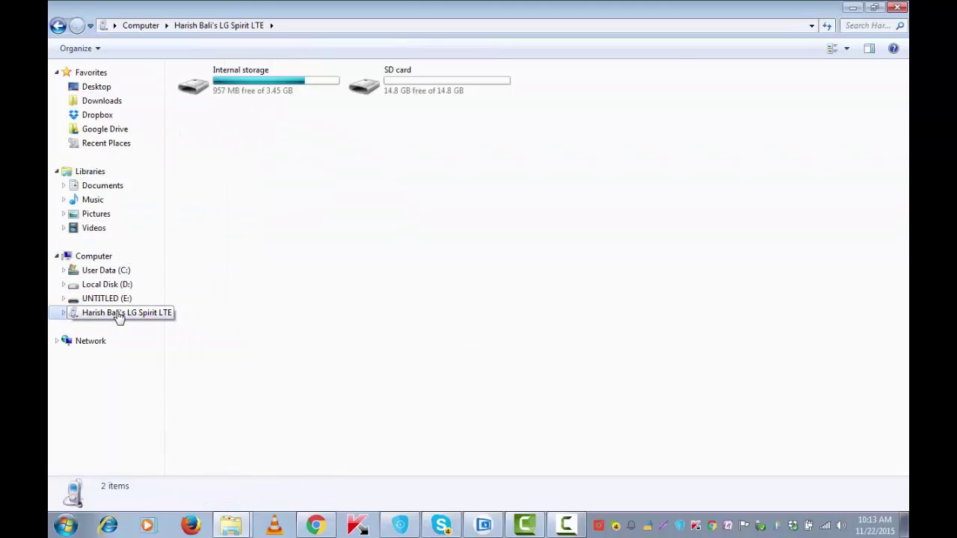
{"action": "double_click", "coordinate": [270, 83]}
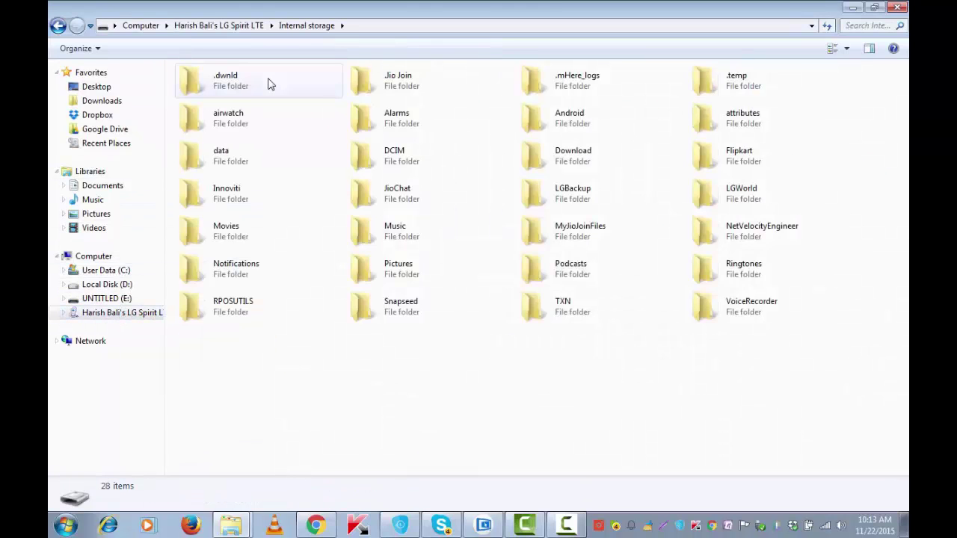
Step: Copy the WhatsApp folder from the desktop into the phone's internal storage and select the pasted folder
{"action": "left_click", "coordinate": [874, 8]}
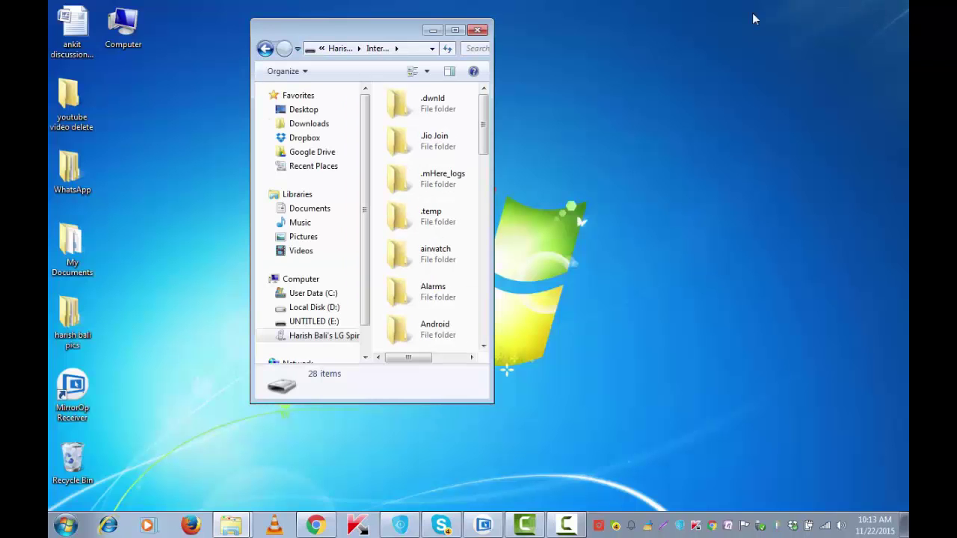
{"action": "right_click", "coordinate": [66, 184]}
{"action": "left_click", "coordinate": [98, 419]}
{"action": "double_click", "coordinate": [364, 24]}
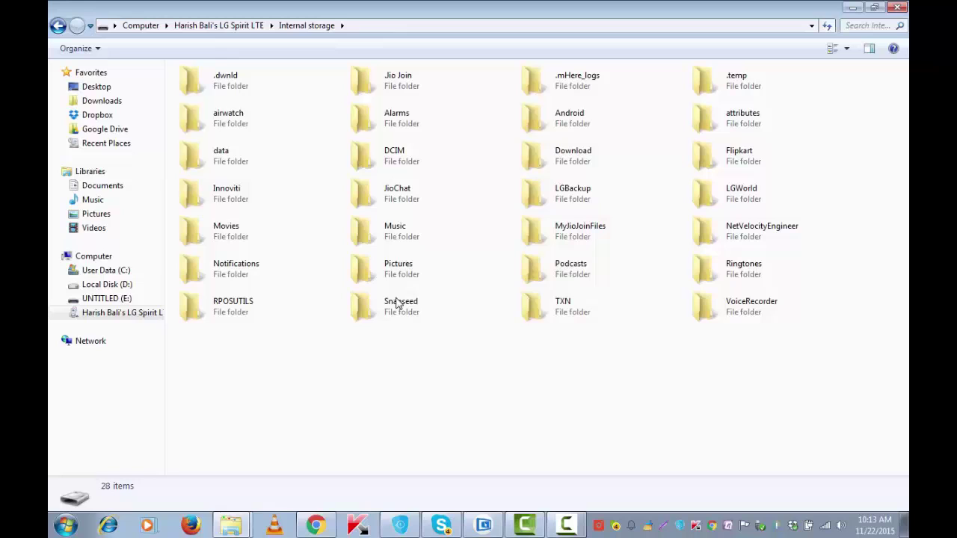
{"action": "right_click", "coordinate": [392, 370]}
{"action": "left_click", "coordinate": [416, 291]}
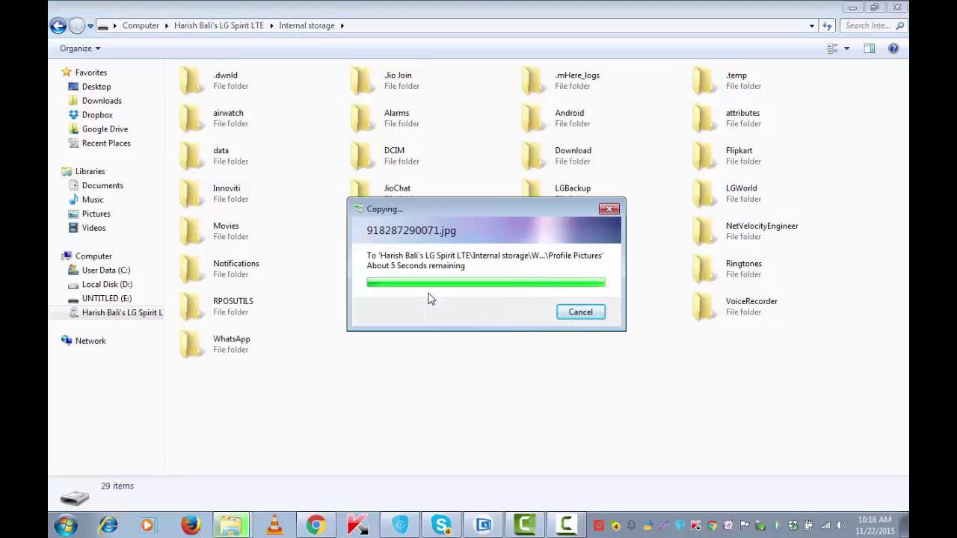
{"action": "left_click", "coordinate": [265, 348]}
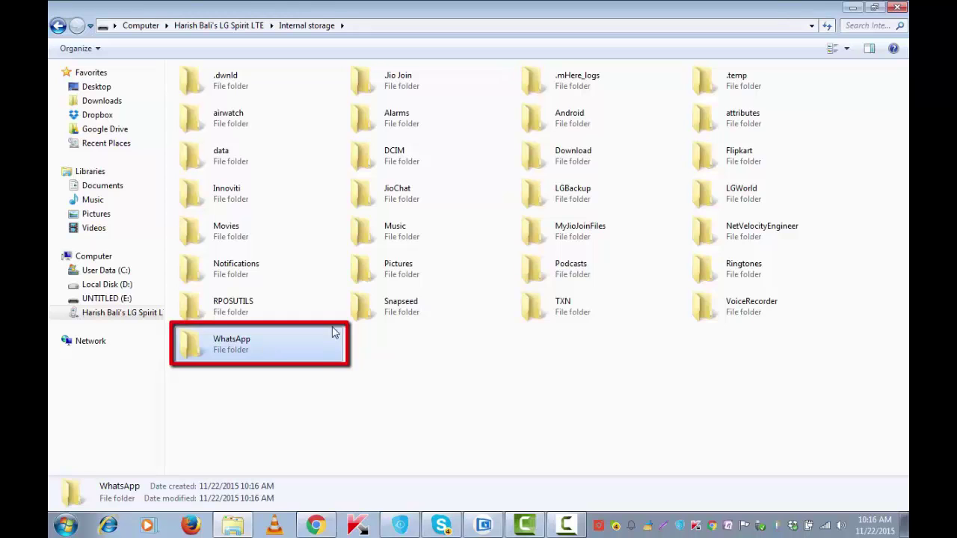
Step: Switch to the mirrored phone and find the WhatsApp Messenger page in the Play Store
{"action": "left_click", "coordinate": [857, 6]}
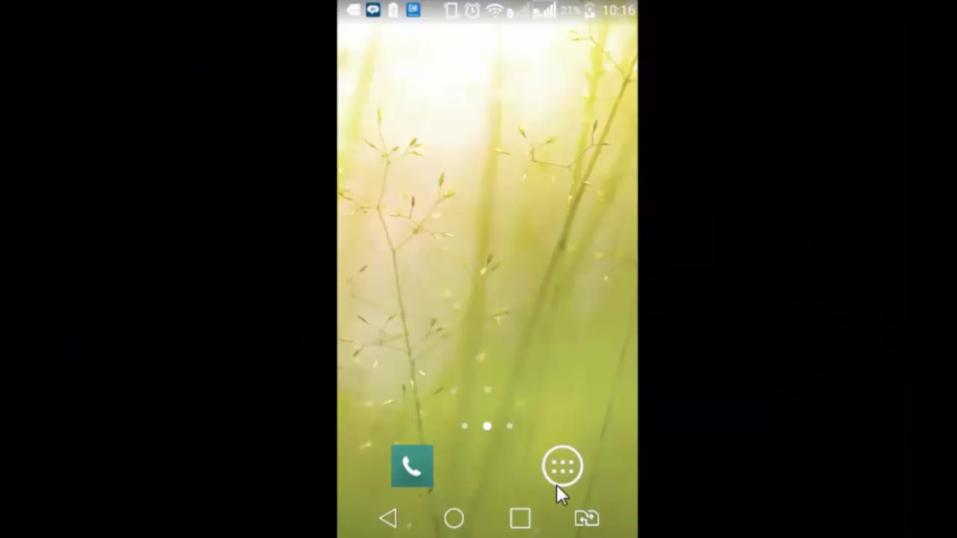
{"action": "left_click", "coordinate": [556, 485]}
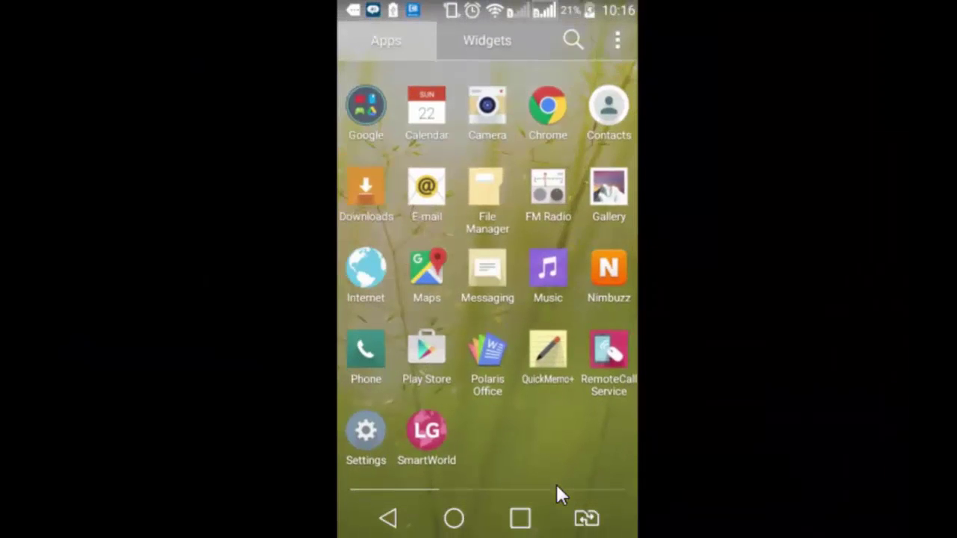
{"action": "left_click", "coordinate": [427, 348]}
{"action": "left_click", "coordinate": [506, 58]}
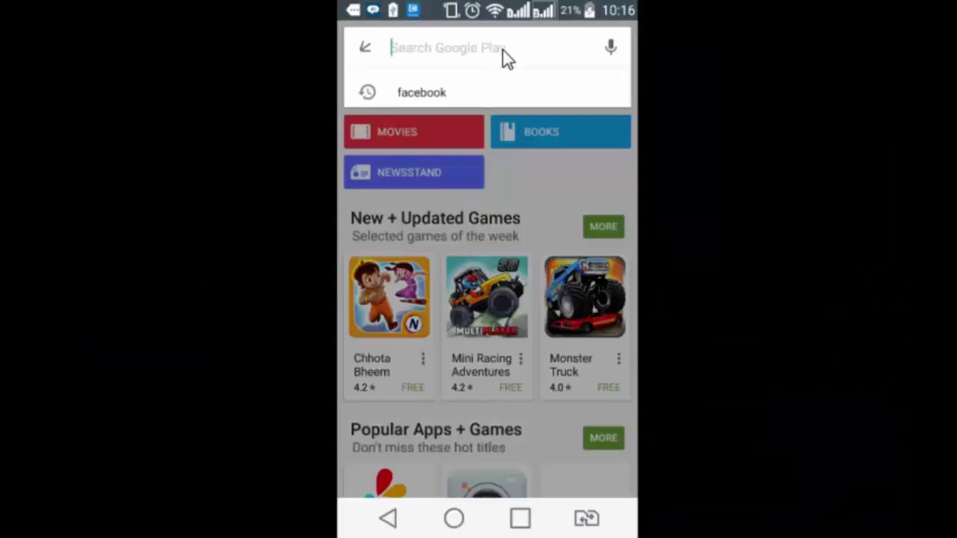
{"action": "type", "text": "w"}
{"action": "left_click", "coordinate": [492, 142]}
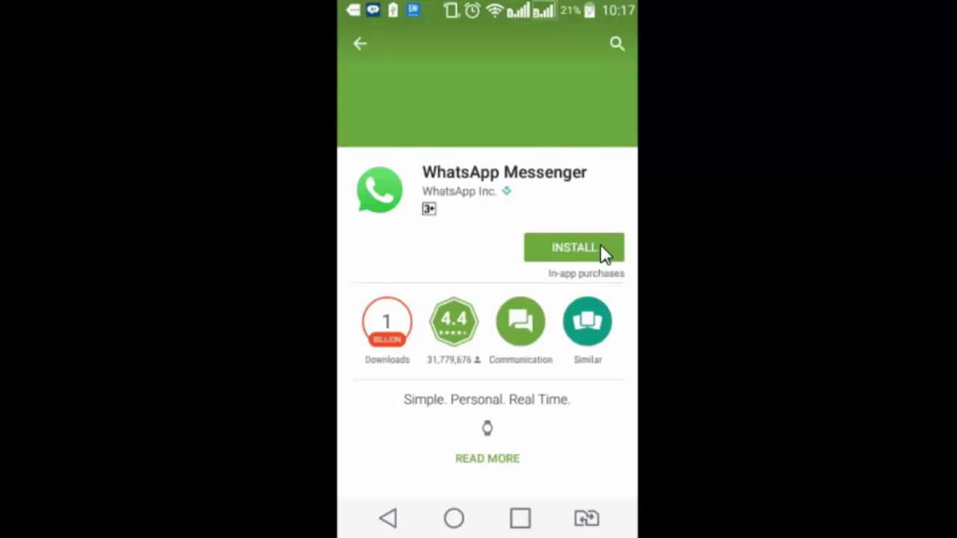
Step: Install WhatsApp Messenger on the phone and launch it
{"action": "left_click", "coordinate": [605, 253]}
{"action": "left_click", "coordinate": [557, 457]}
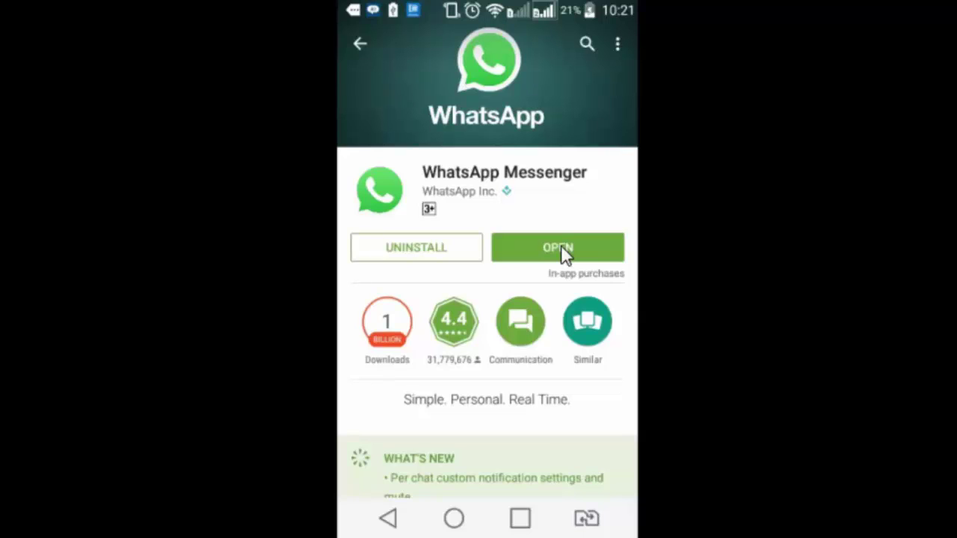
{"action": "left_click", "coordinate": [561, 245]}
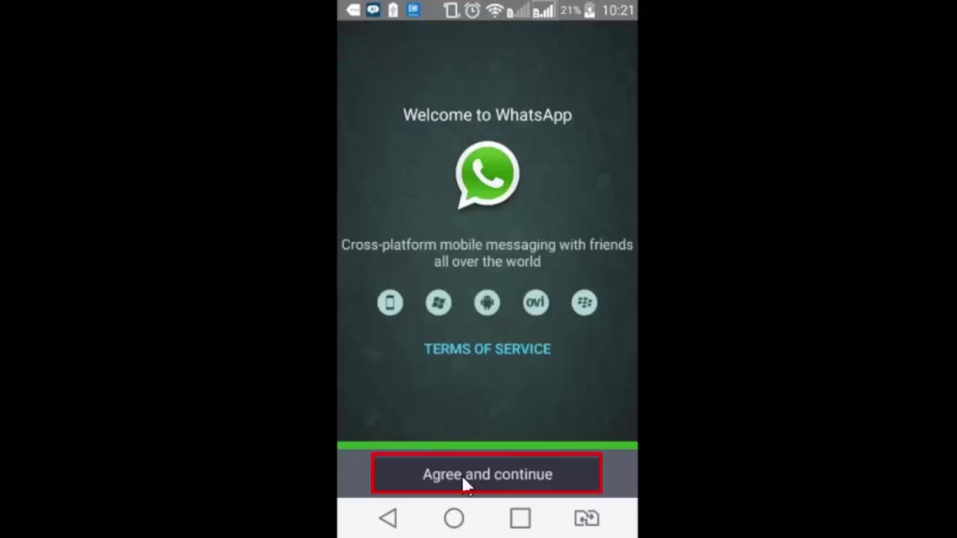
Step: Agree to WhatsApp's terms of service and submit the phone number for verification with India as the country
{"action": "left_click", "coordinate": [464, 482]}
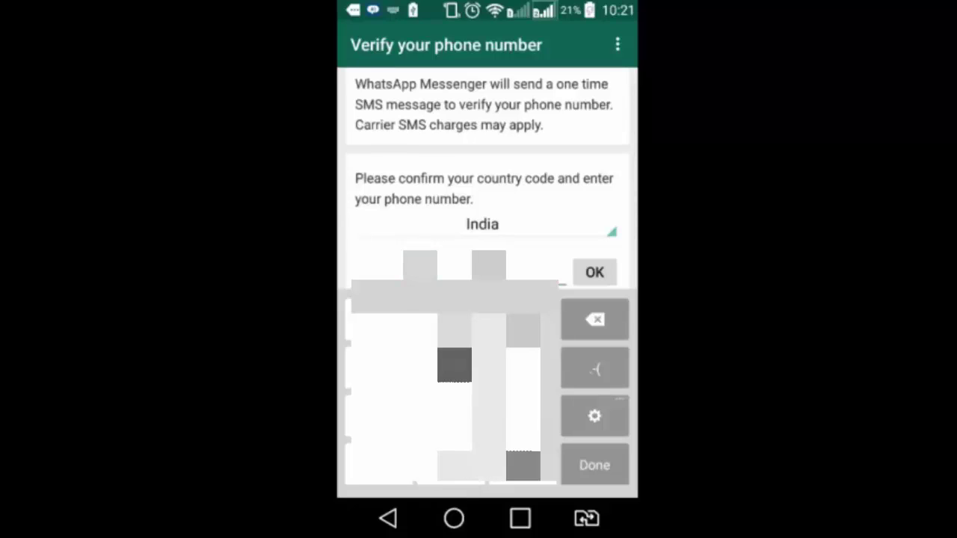
{"action": "left_click", "coordinate": [597, 276]}
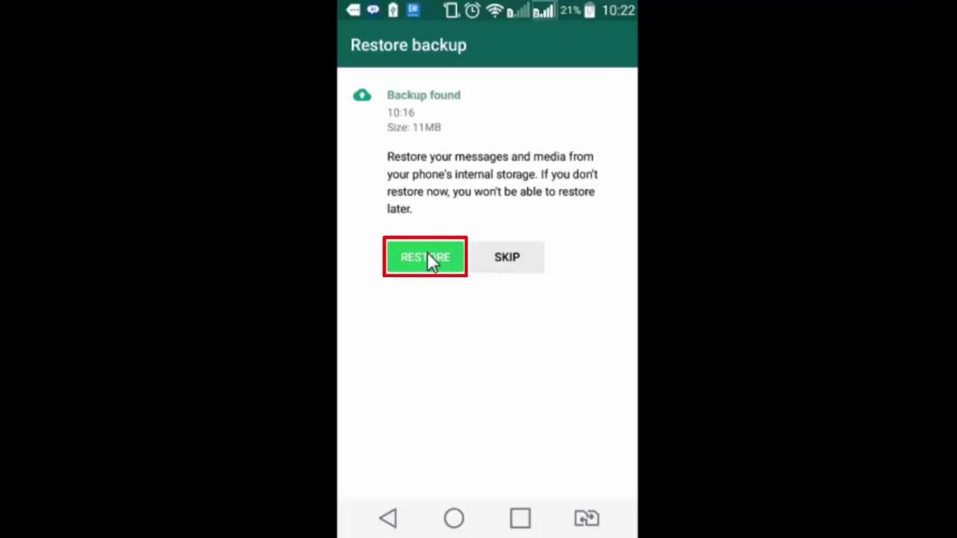
Step: Restore the WhatsApp messages and media from the internal storage backup and accept the existing profile info
{"action": "left_click", "coordinate": [427, 254]}
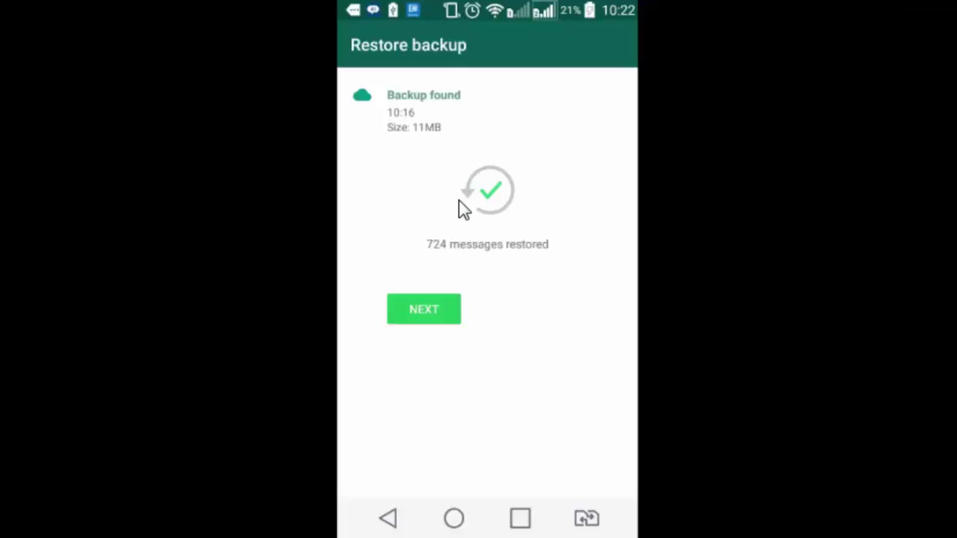
{"action": "left_click", "coordinate": [459, 311]}
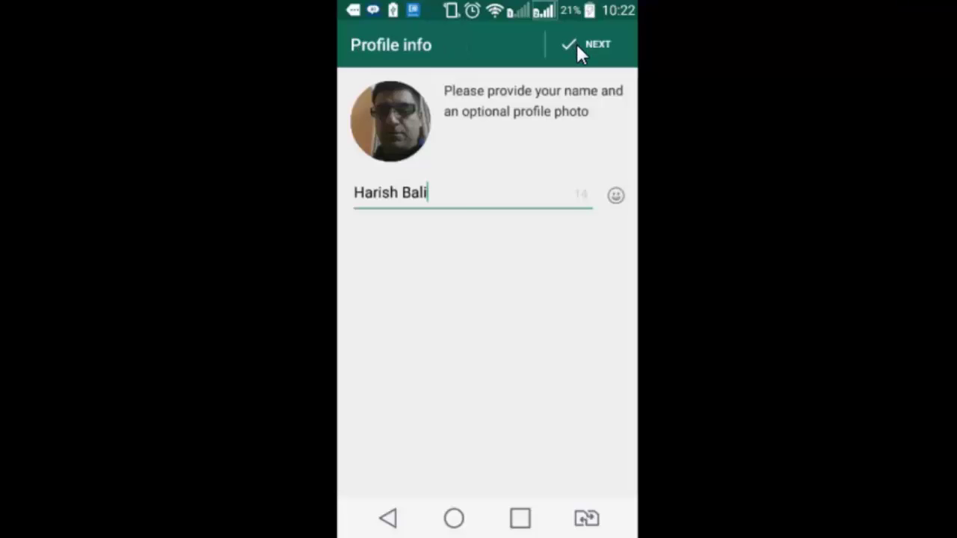
{"action": "left_click", "coordinate": [577, 43]}
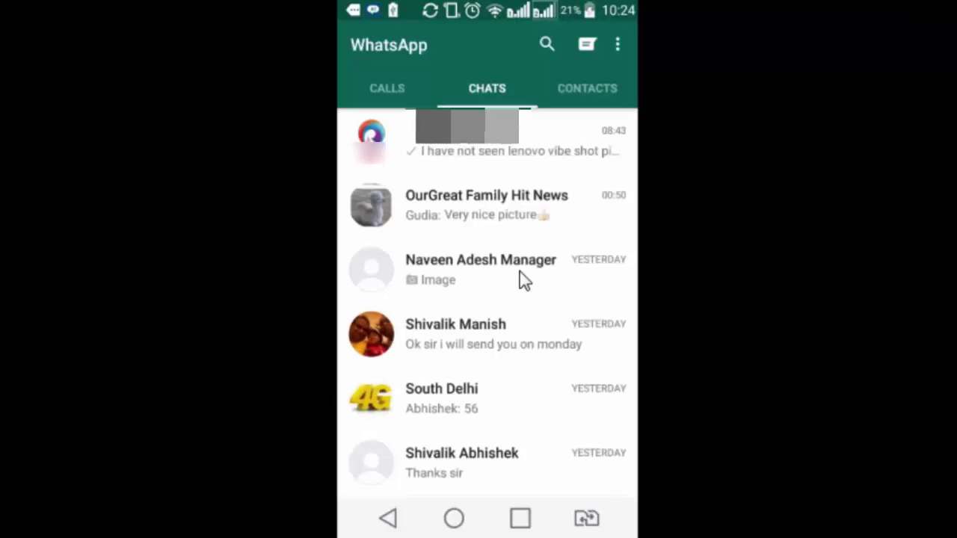
{"action": "scroll", "coordinate": [524, 280], "scroll_direction": "down", "scroll_amount": 5}
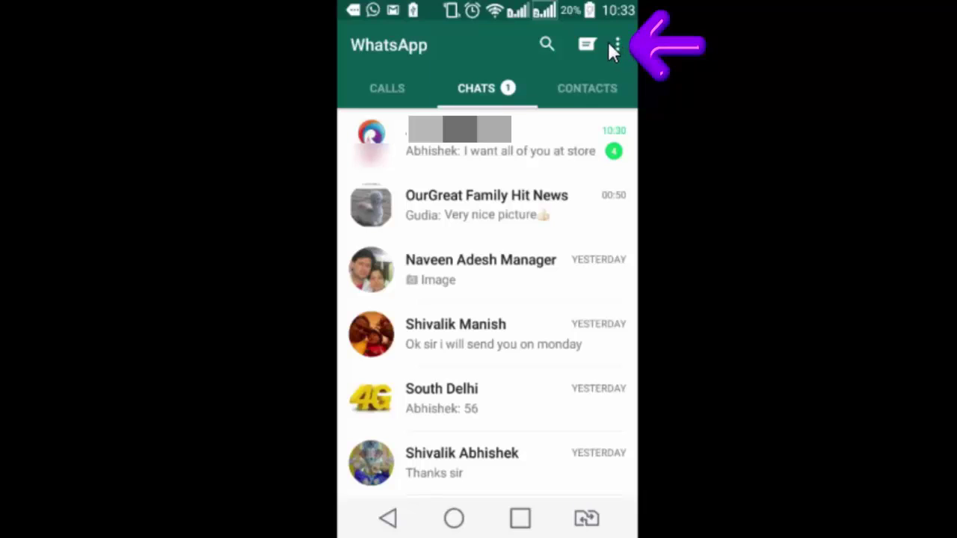
Step: Back up the chats from WhatsApp's Chats and calls settings and return to the phone's home screen
{"action": "left_click", "coordinate": [616, 43]}
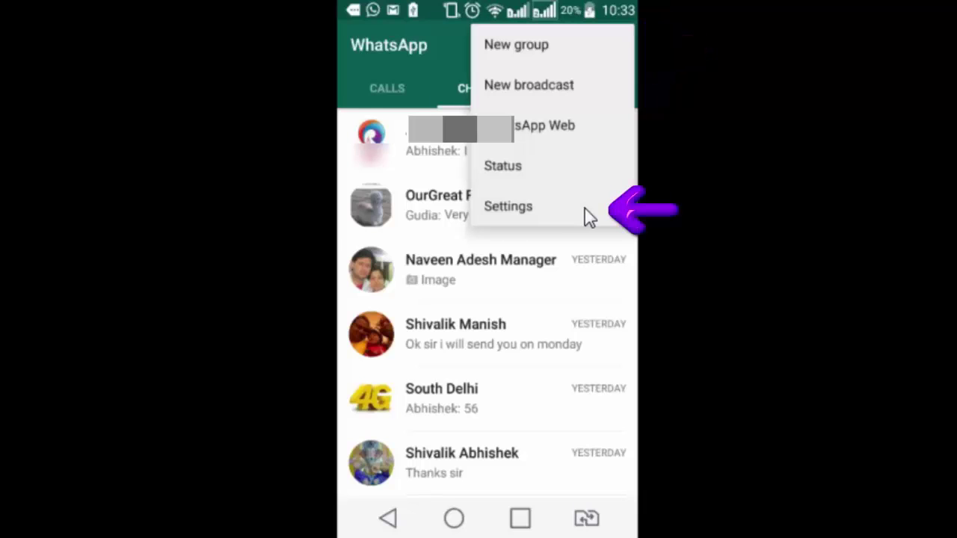
{"action": "left_click", "coordinate": [590, 217]}
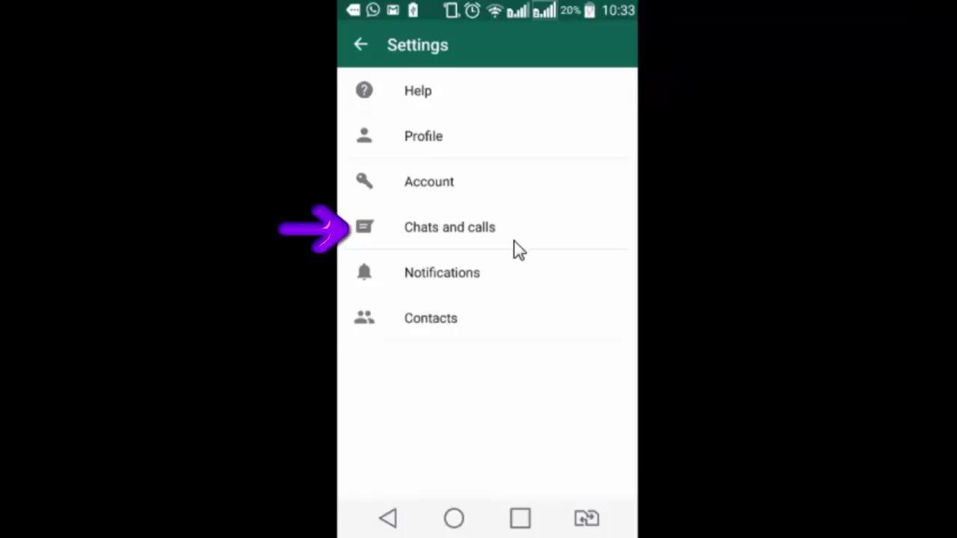
{"action": "left_click", "coordinate": [520, 246]}
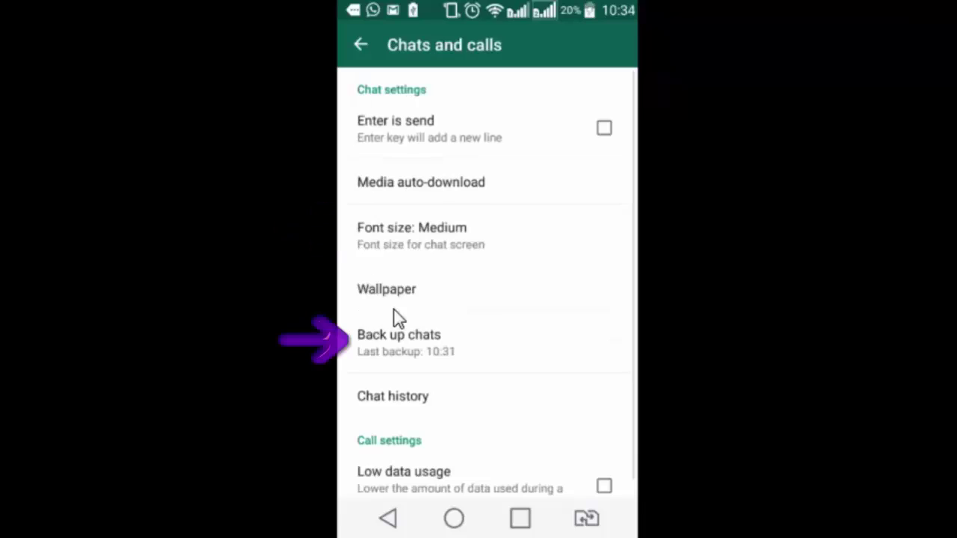
{"action": "left_click", "coordinate": [438, 344]}
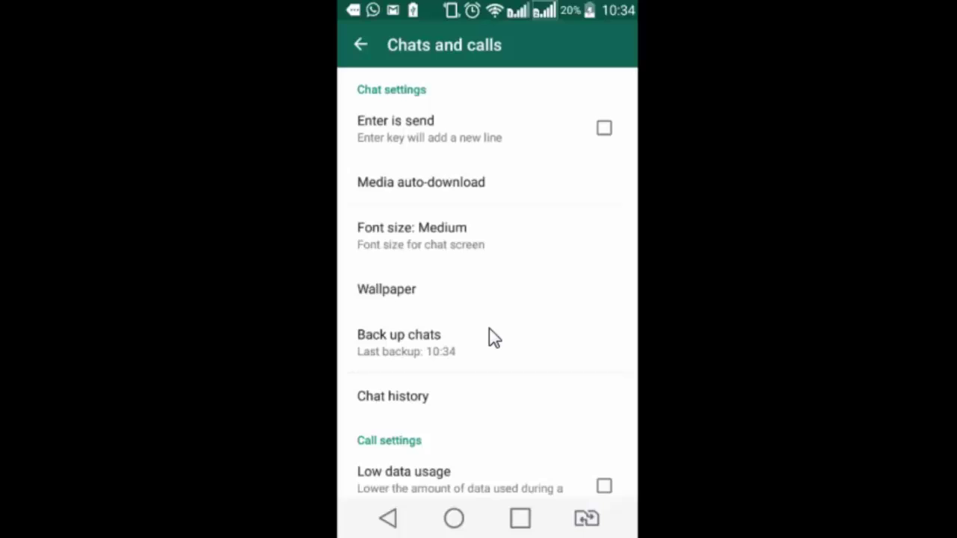
{"action": "left_click", "coordinate": [454, 518]}
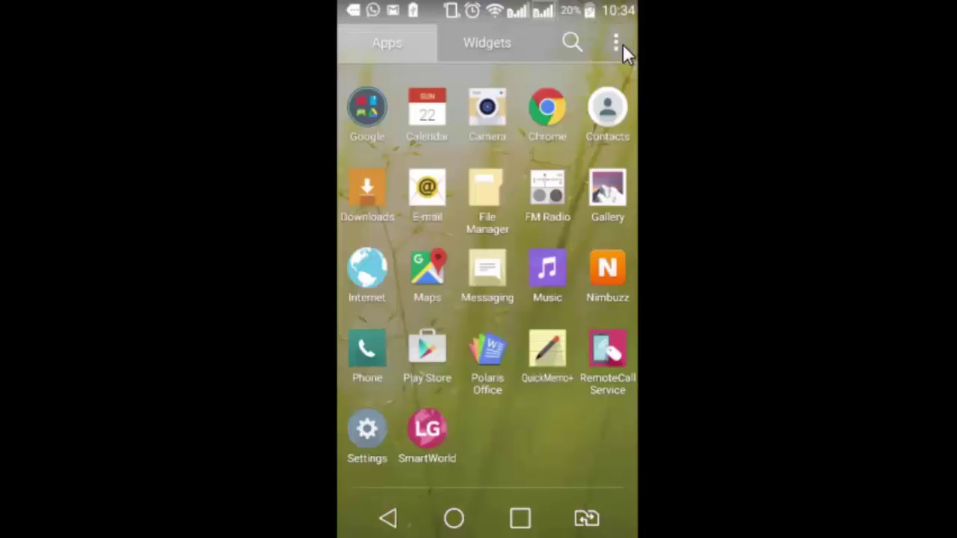
Step: Uninstall WhatsApp through the phone's app editing mode and finish editing the apps
{"action": "left_click", "coordinate": [621, 44]}
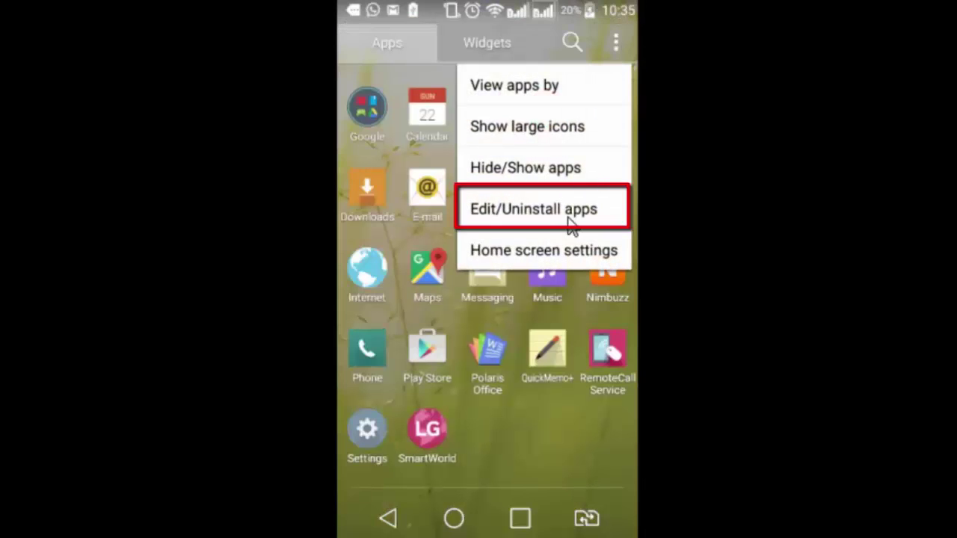
{"action": "left_click", "coordinate": [568, 219]}
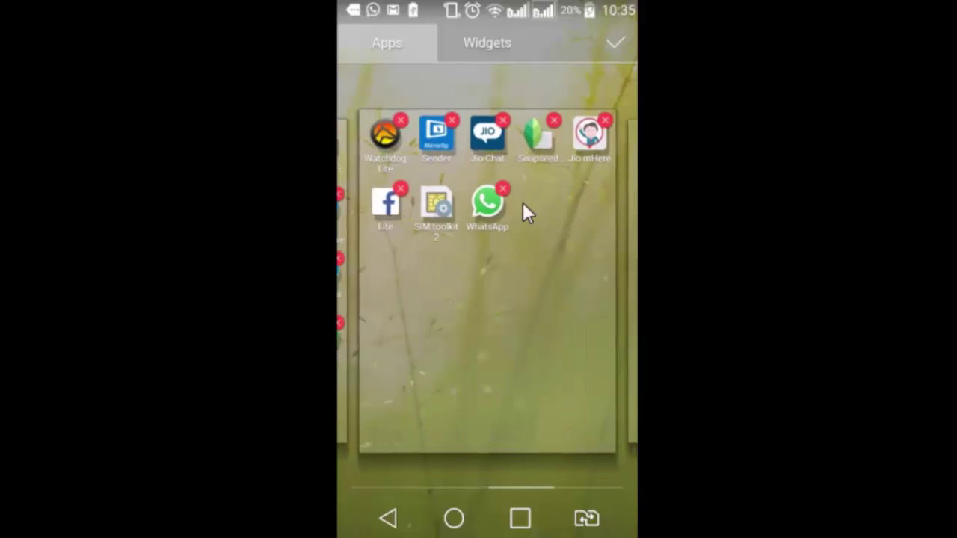
{"action": "left_click", "coordinate": [523, 208]}
{"action": "left_click", "coordinate": [413, 359]}
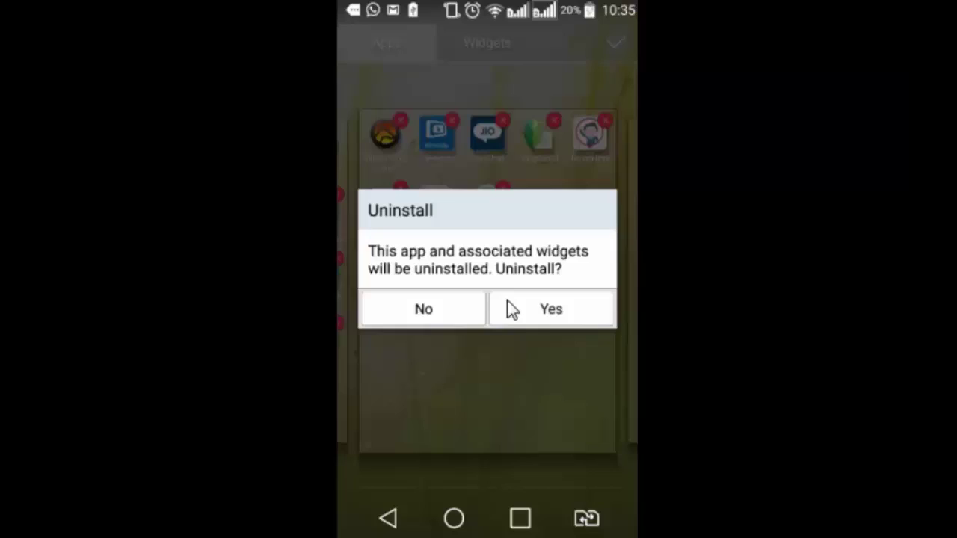
{"action": "left_click", "coordinate": [506, 308]}
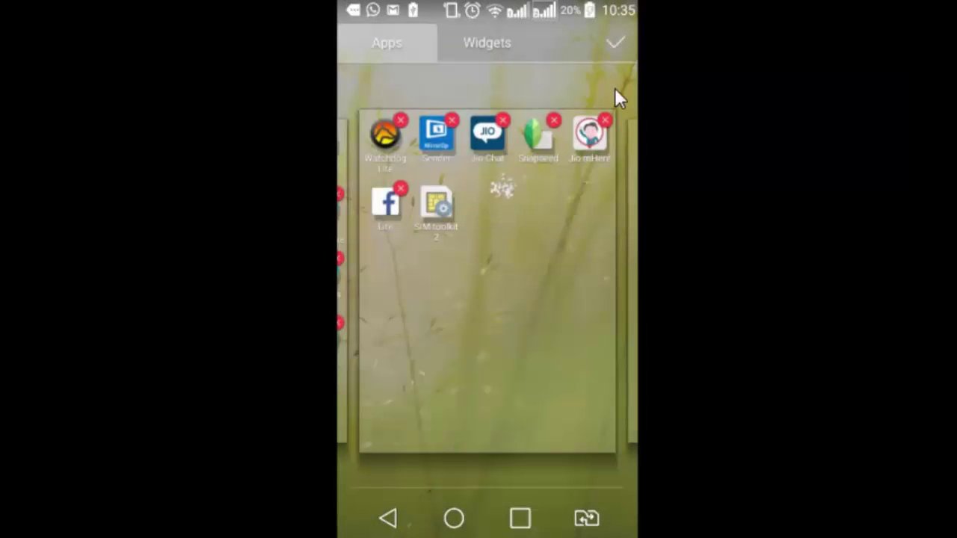
{"action": "left_click", "coordinate": [616, 46]}
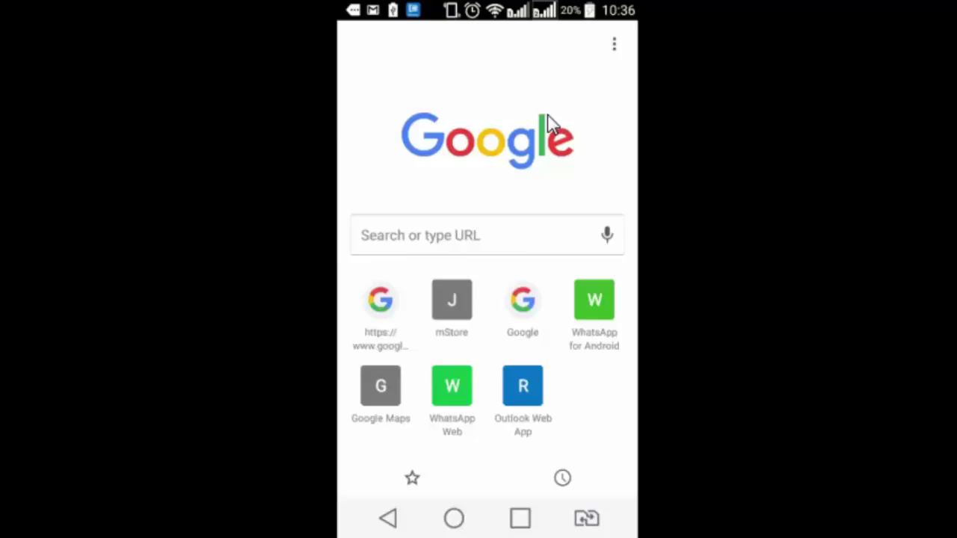
Step: Go to whatsapp.com/android in the phone's Chrome browser and download the latest WhatsApp installer
{"action": "left_click", "coordinate": [527, 236]}
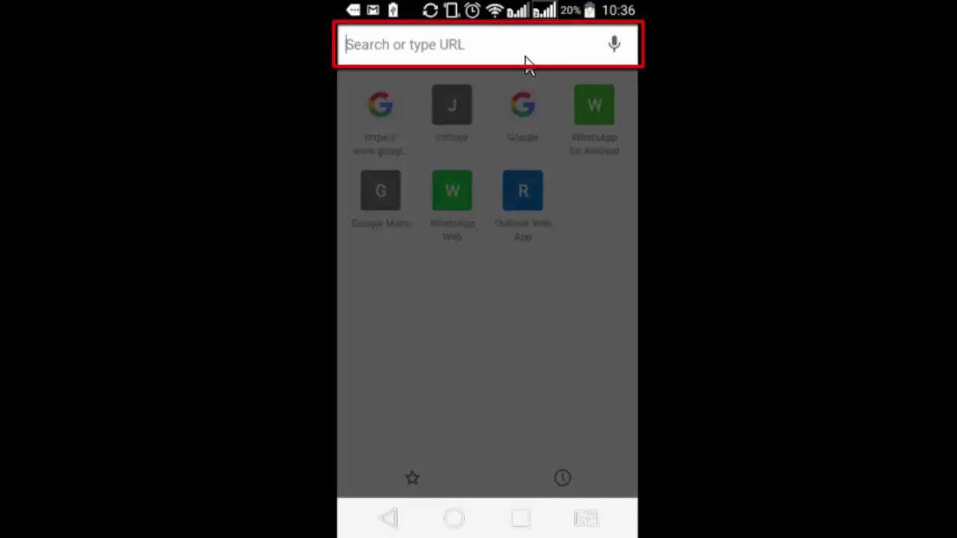
{"action": "type", "text": "whatsapp.com/"}
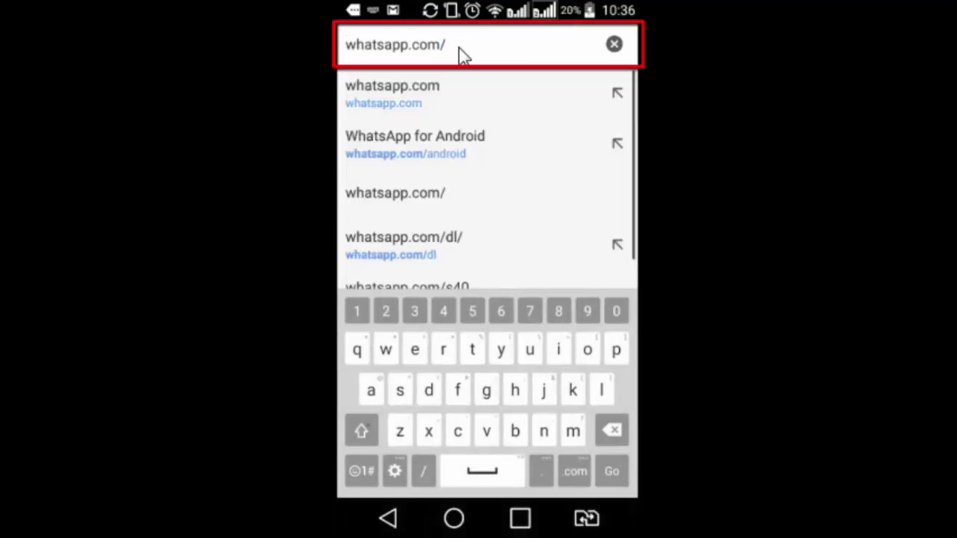
{"action": "type", "text": "android"}
{"action": "left_click", "coordinate": [457, 106]}
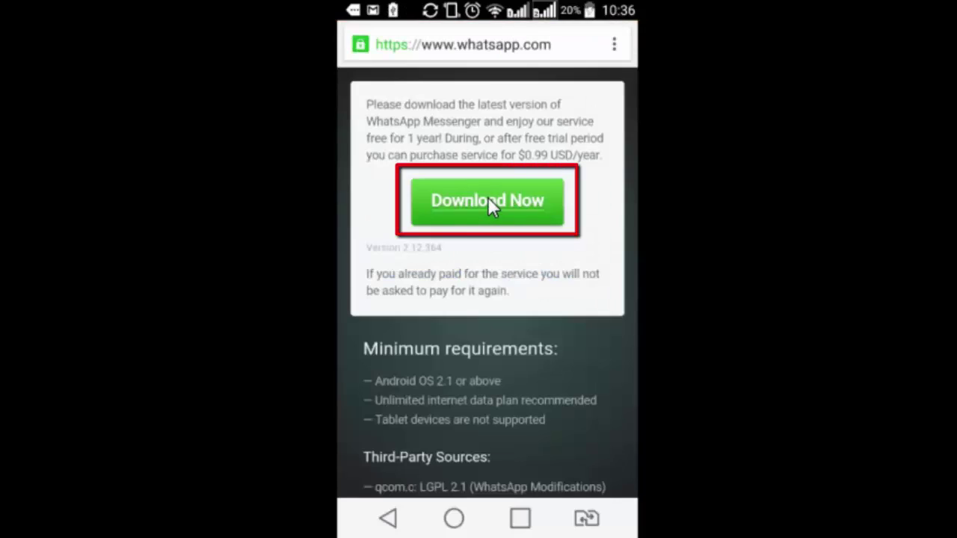
{"action": "left_click", "coordinate": [488, 200]}
{"action": "left_click", "coordinate": [588, 469]}
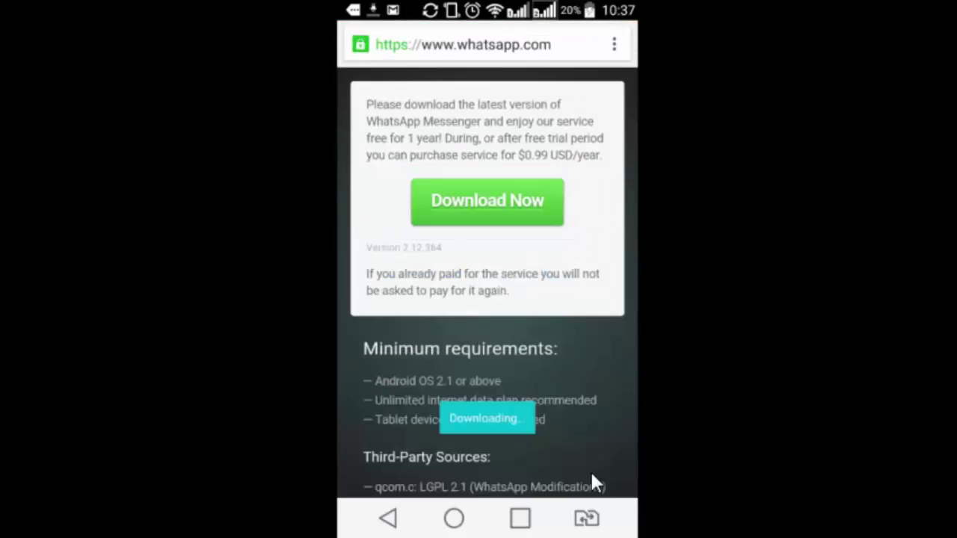
Step: Install WhatsApp from the downloaded WhatsApp.apk file and launch it
{"action": "left_click_drag", "start_coordinate": [524, 3], "coordinate": [523, 449]}
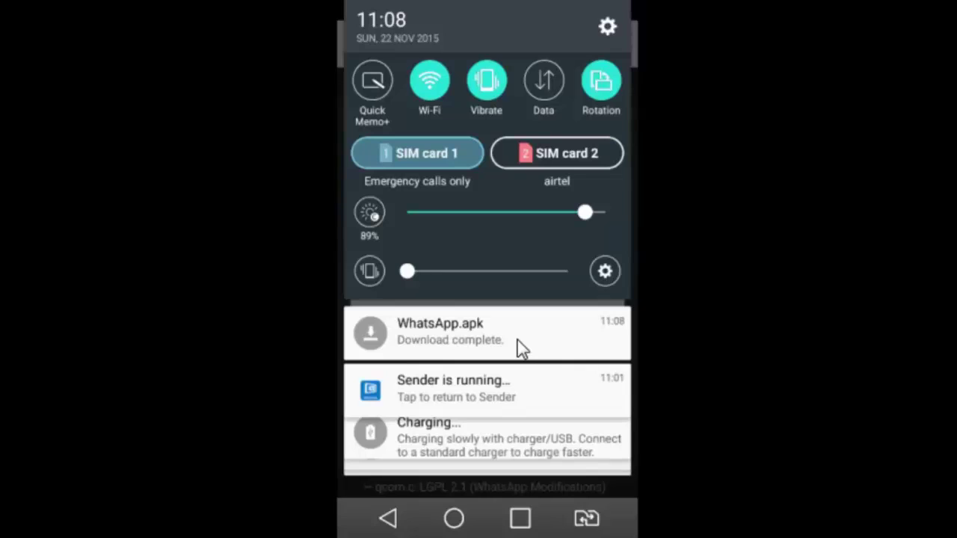
{"action": "left_click", "coordinate": [522, 347]}
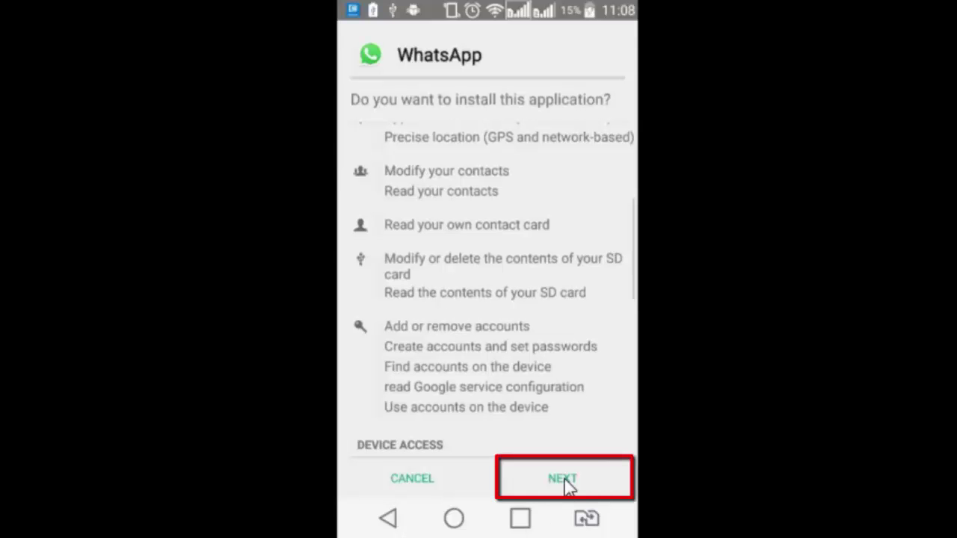
{"action": "left_click", "coordinate": [566, 484]}
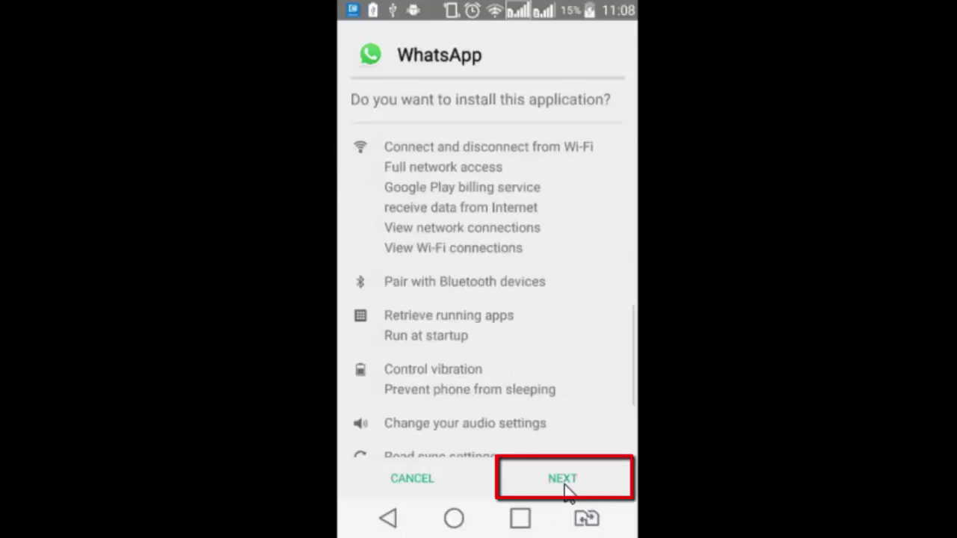
{"action": "left_click", "coordinate": [566, 485]}
{"action": "left_click", "coordinate": [566, 485]}
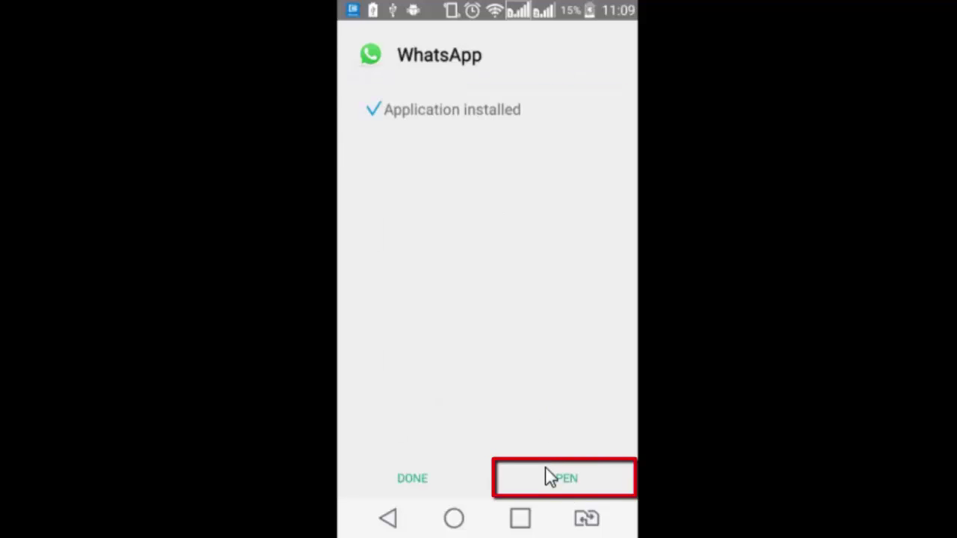
{"action": "left_click", "coordinate": [546, 470]}
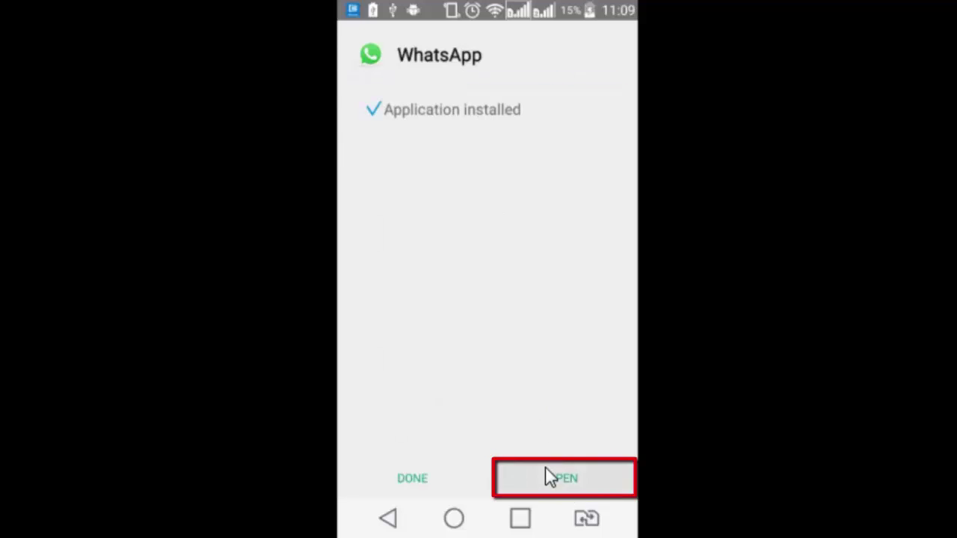
Step: Complete WhatsApp's welcome setup and continue past the remaining-service notice to the chat list
{"action": "left_click", "coordinate": [484, 478]}
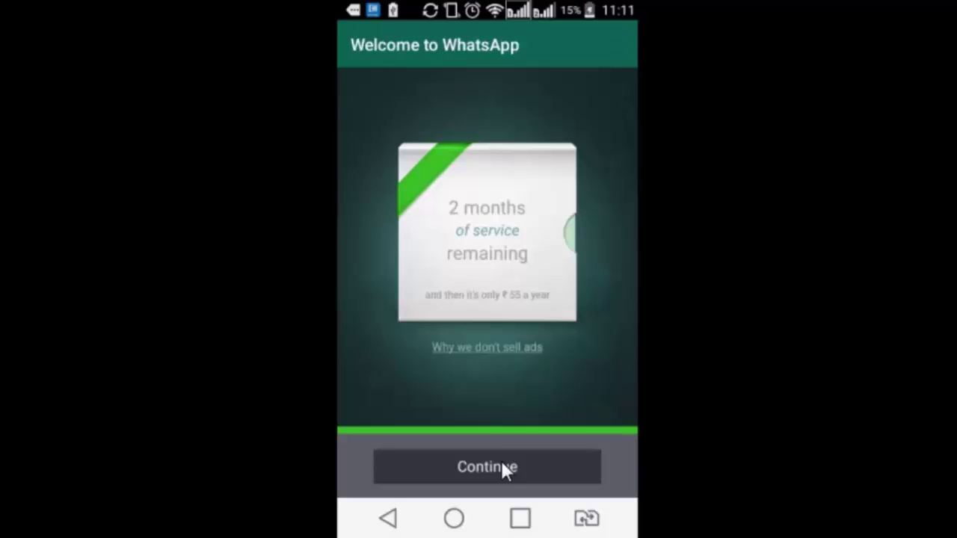
{"action": "left_click", "coordinate": [501, 460]}
{"action": "left_click", "coordinate": [598, 43]}
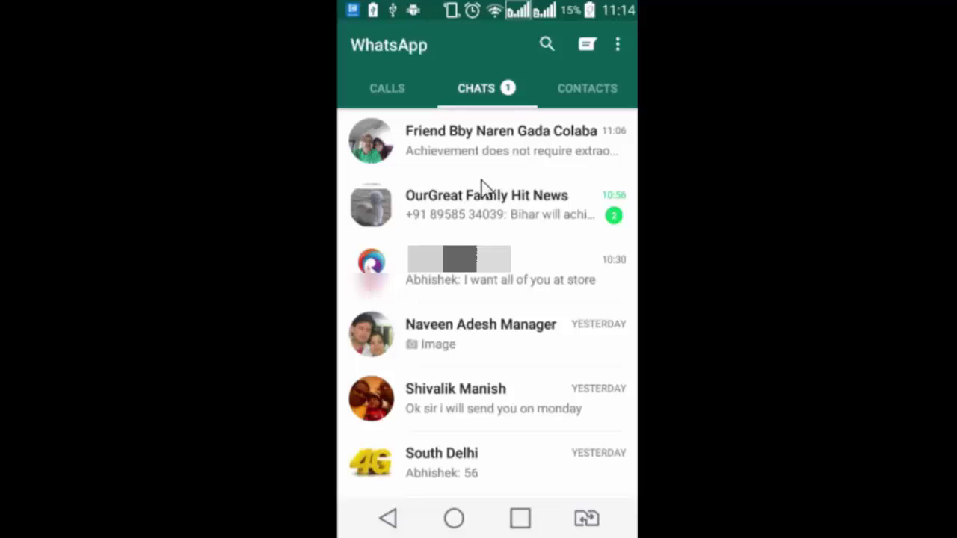
Step: Open WhatsApp's Chat backup settings within Chats and calls and select the Google account for Google Drive backups
{"action": "left_click", "coordinate": [619, 45]}
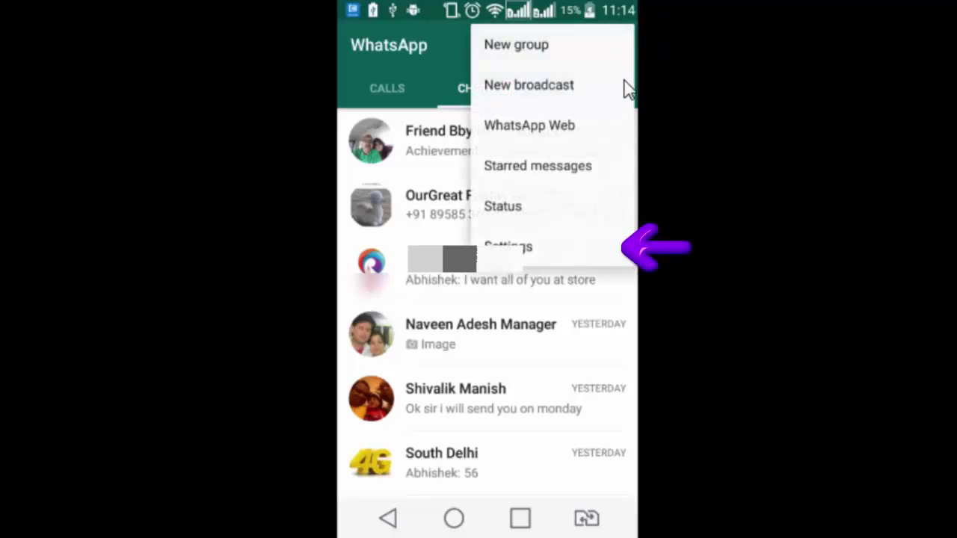
{"action": "left_click", "coordinate": [566, 251]}
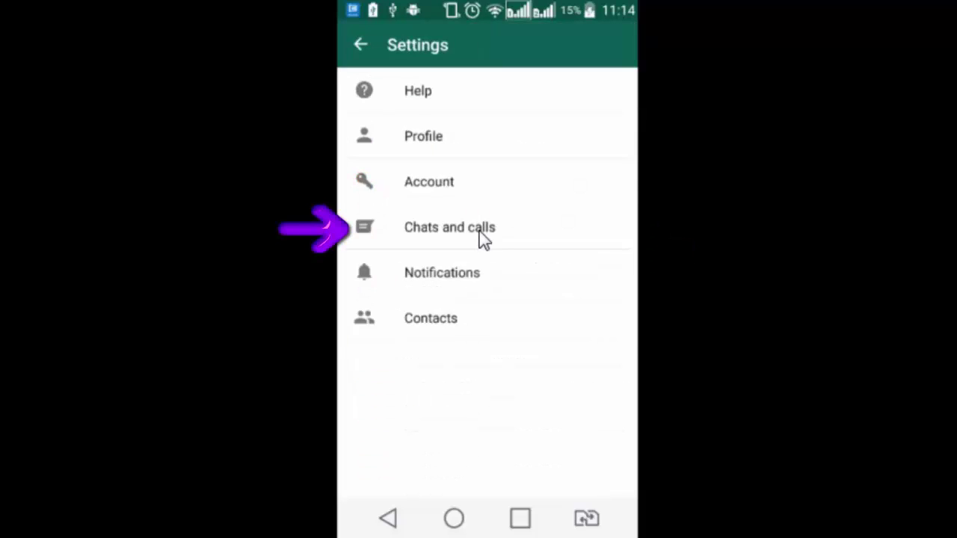
{"action": "left_click", "coordinate": [482, 239]}
{"action": "left_click", "coordinate": [427, 342]}
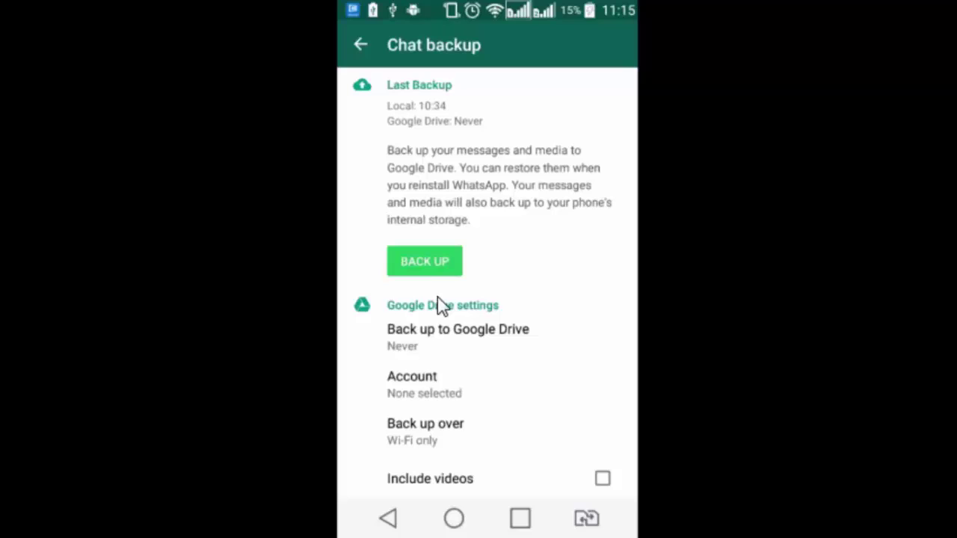
{"action": "left_click", "coordinate": [407, 395]}
{"action": "left_click", "coordinate": [598, 232]}
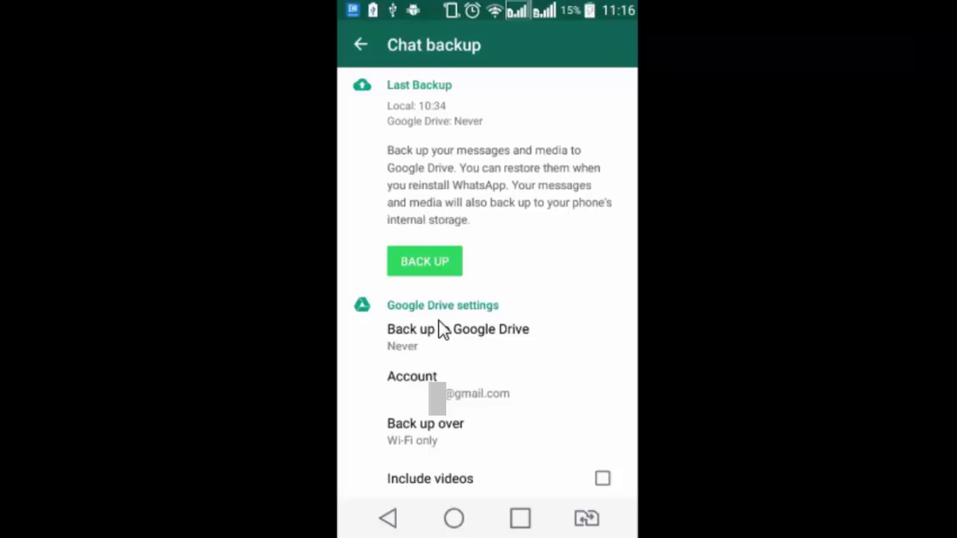
Step: Set Back up to Google Drive to Only when I tap "Back up" and start the chat backup
{"action": "left_click", "coordinate": [459, 345]}
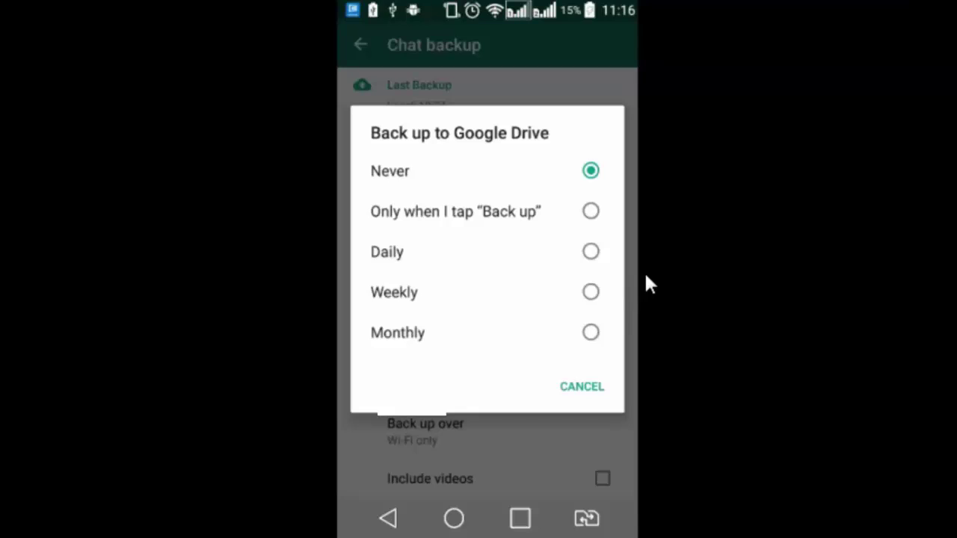
{"action": "left_click", "coordinate": [591, 212]}
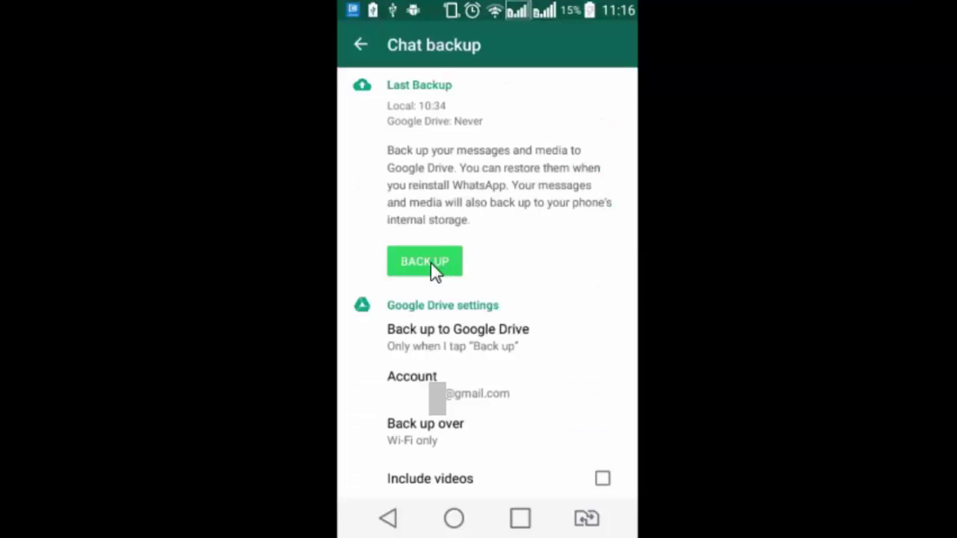
{"action": "left_click", "coordinate": [431, 261]}
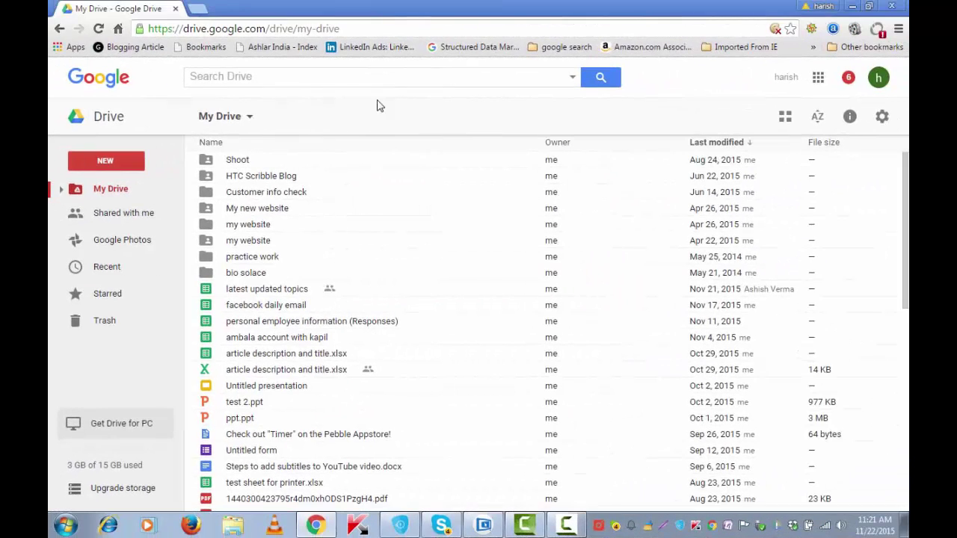
Step: Switch to Google Drive in the computer's browser and look through the connected apps in its settings
{"action": "left_click", "coordinate": [883, 122]}
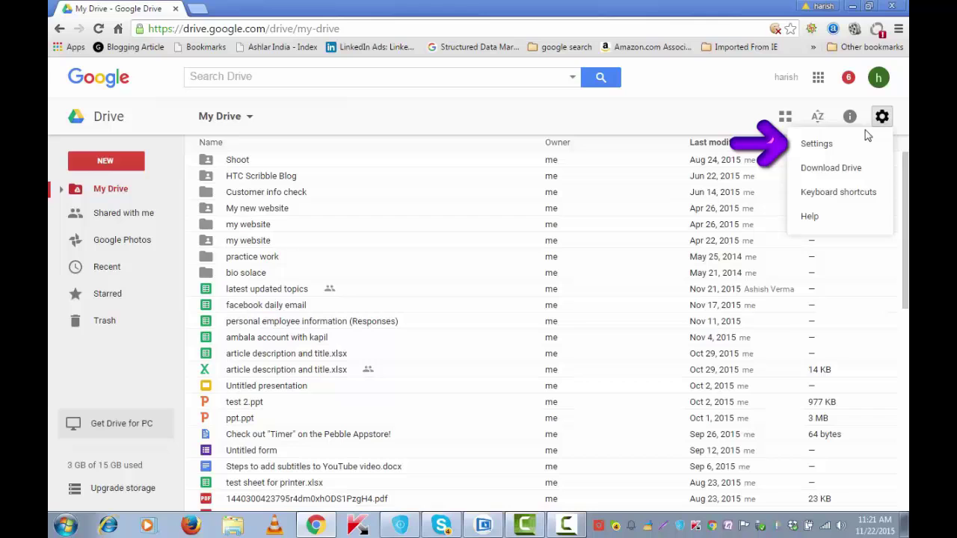
{"action": "left_click", "coordinate": [825, 145]}
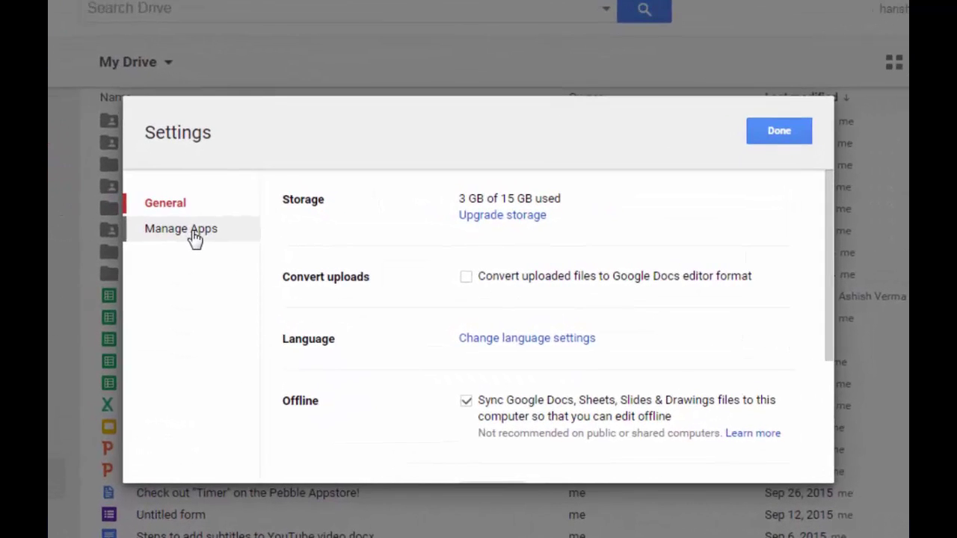
{"action": "left_click", "coordinate": [193, 235]}
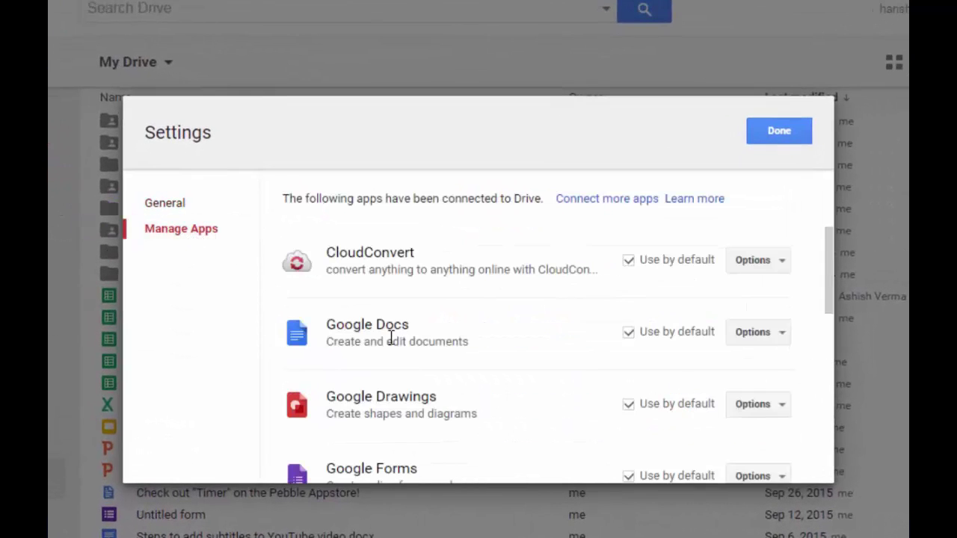
{"action": "scroll", "coordinate": [599, 314], "scroll_direction": "down", "scroll_amount": 10}
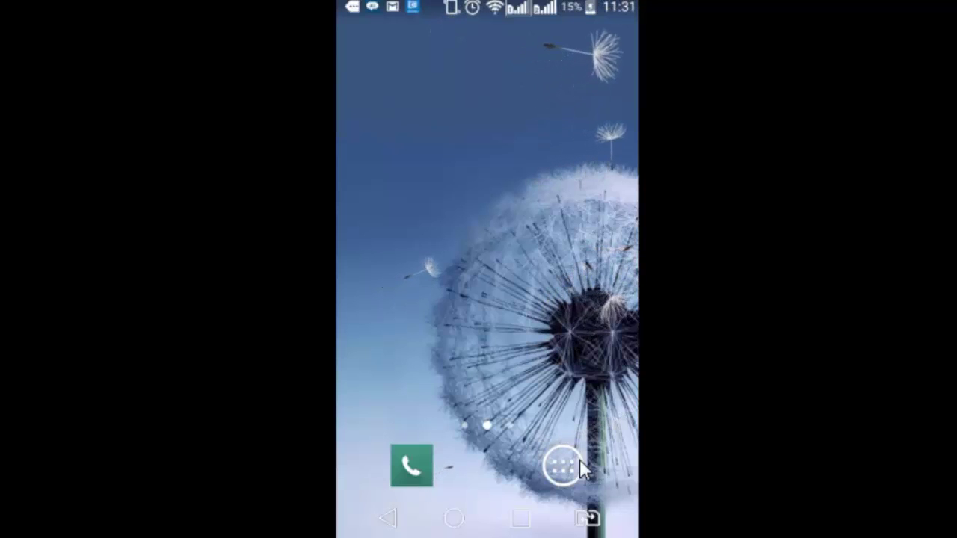
Step: Launch WhatsApp on the phone, agree to its terms and submit the phone number for verification
{"action": "left_click", "coordinate": [579, 459]}
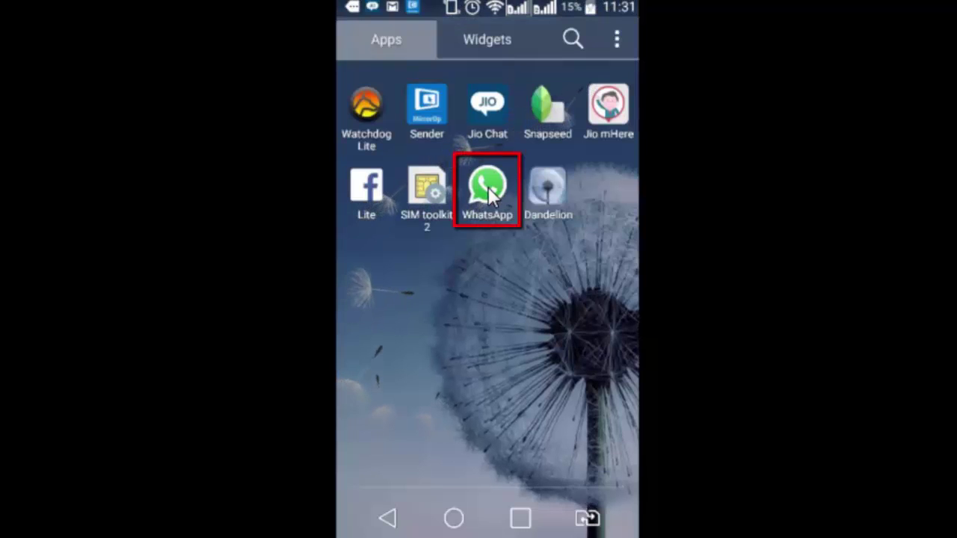
{"action": "left_click", "coordinate": [488, 187]}
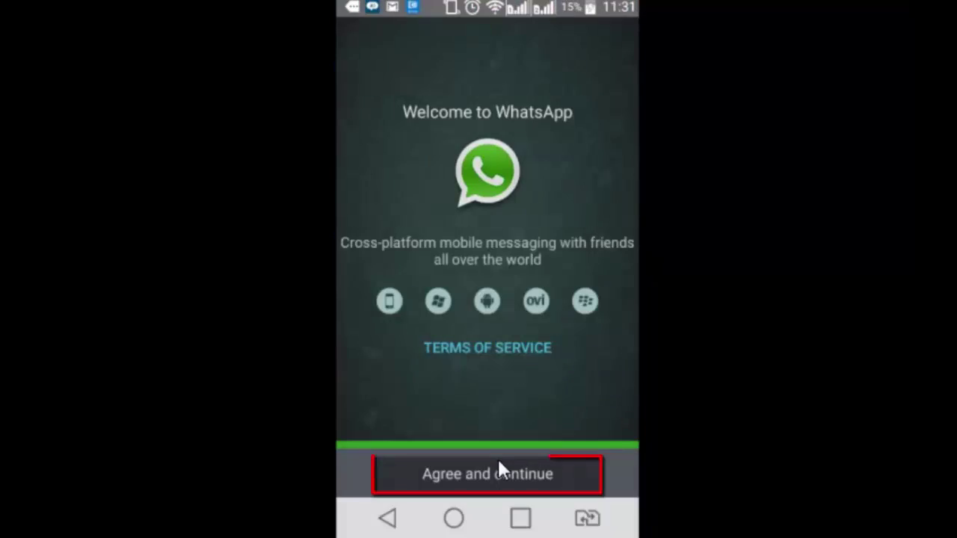
{"action": "left_click", "coordinate": [500, 478]}
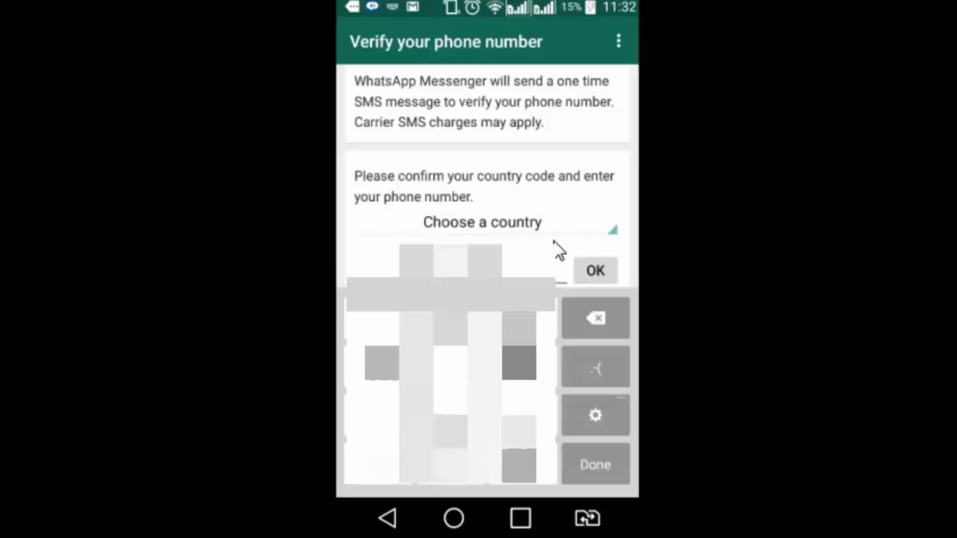
{"action": "left_click", "coordinate": [596, 272]}
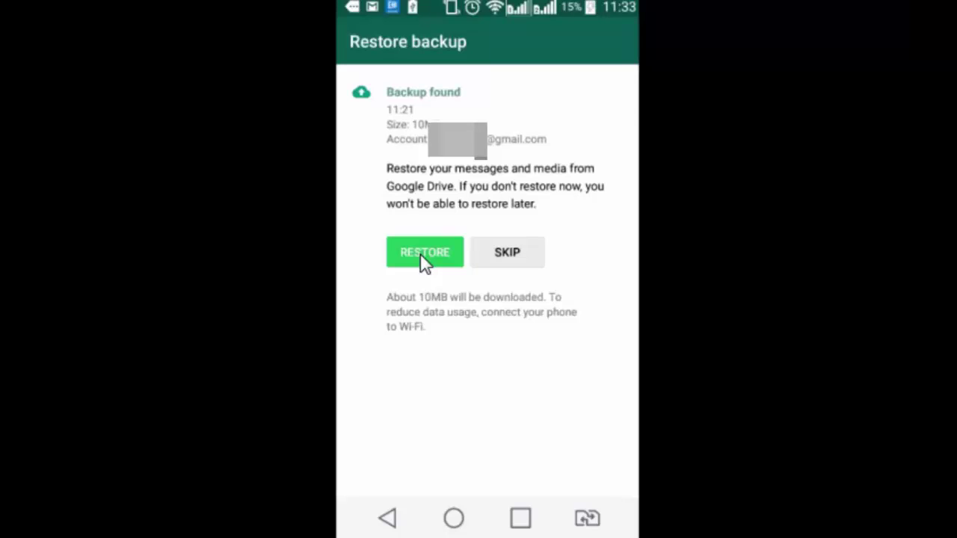
Step: Restore the WhatsApp messages and media from the Google Drive backup and accept the existing profile info
{"action": "left_click", "coordinate": [424, 258]}
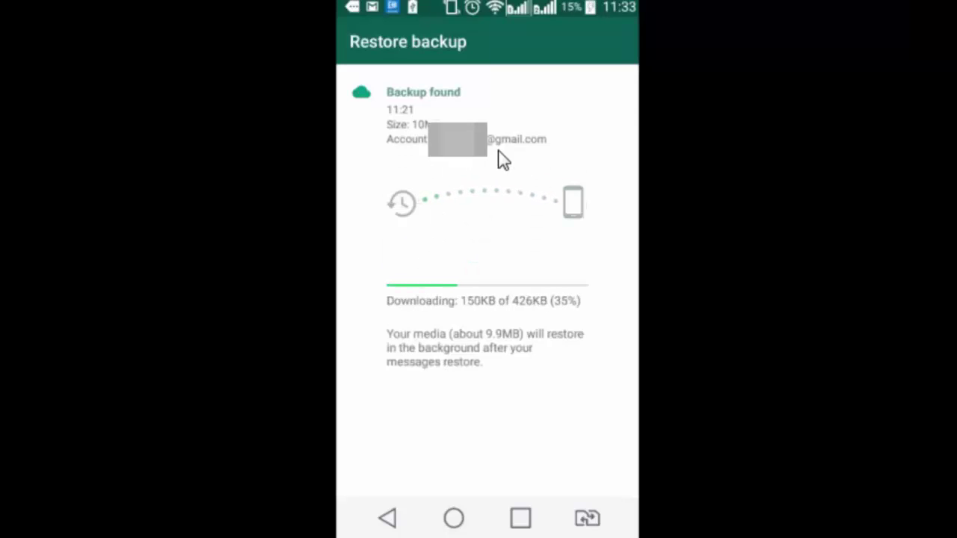
{"action": "left_click", "coordinate": [426, 338]}
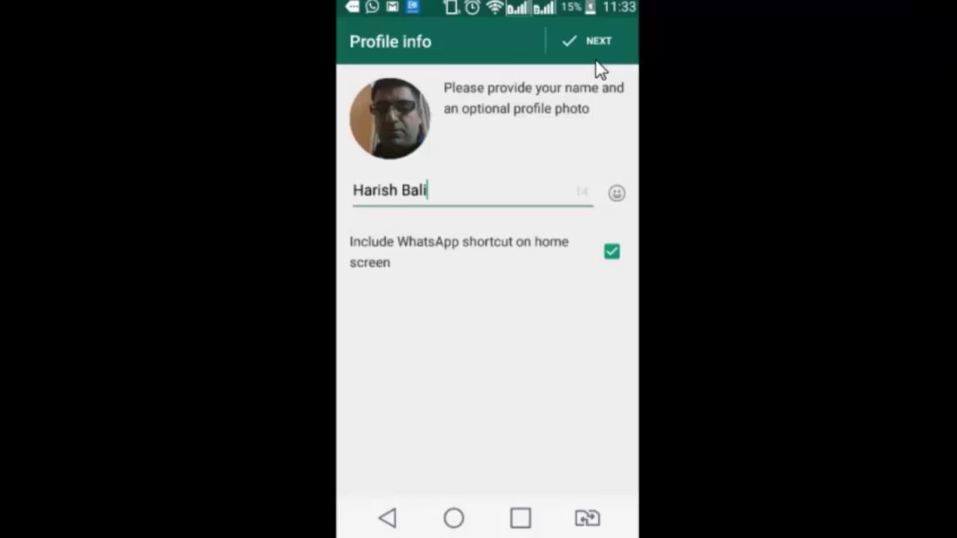
{"action": "left_click", "coordinate": [596, 60]}
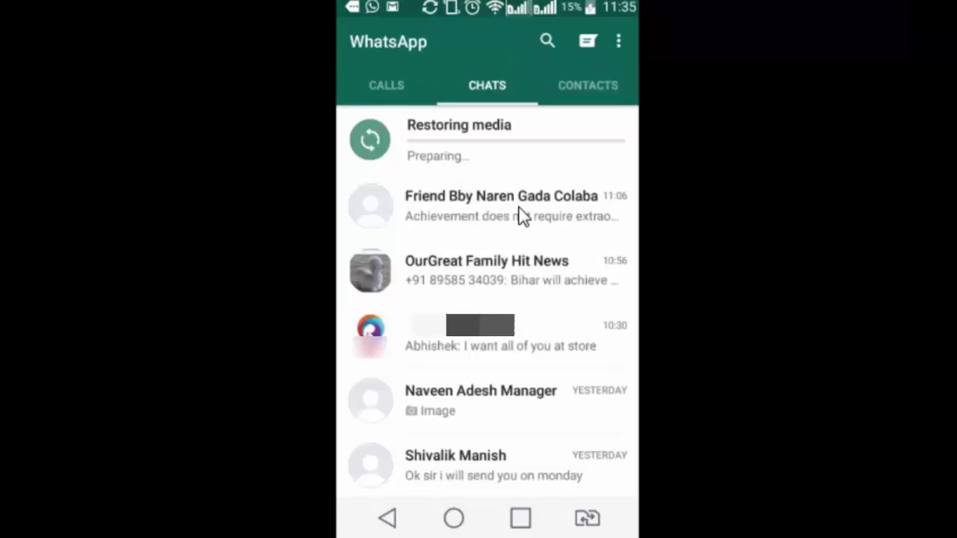
{"action": "scroll", "coordinate": [522, 215], "scroll_direction": "down", "scroll_amount": 3}
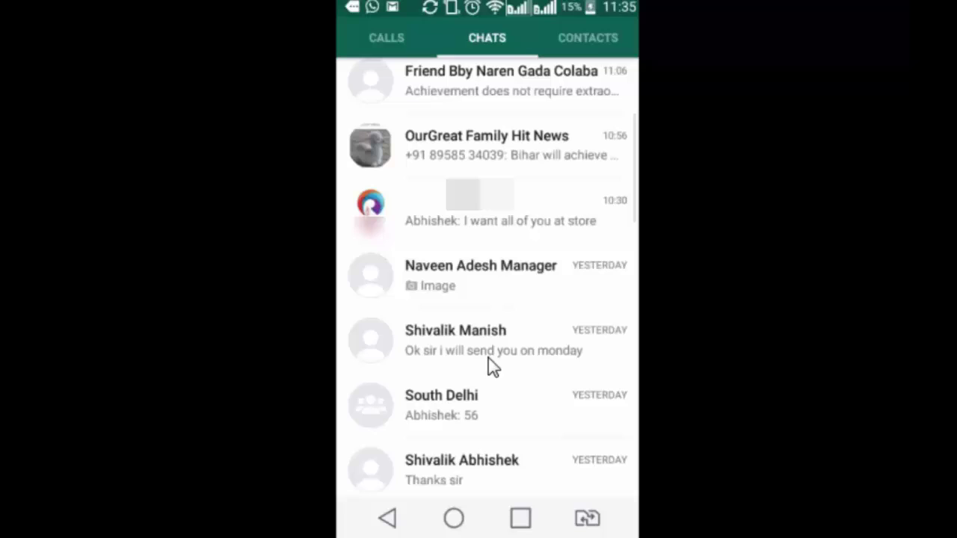
{"action": "scroll", "coordinate": [488, 363], "scroll_direction": "down", "scroll_amount": 4}
{"action": "scroll", "coordinate": [488, 363], "scroll_direction": "up", "scroll_amount": 6}
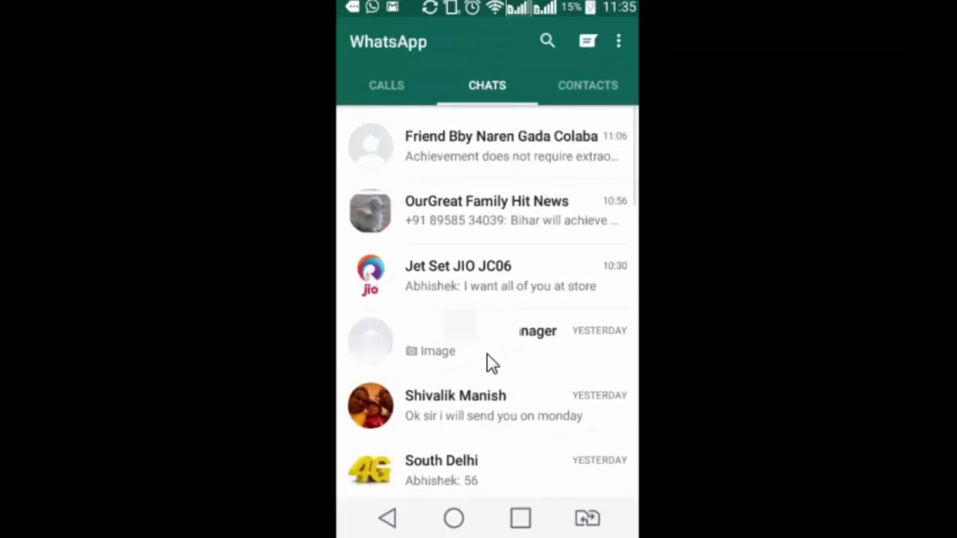